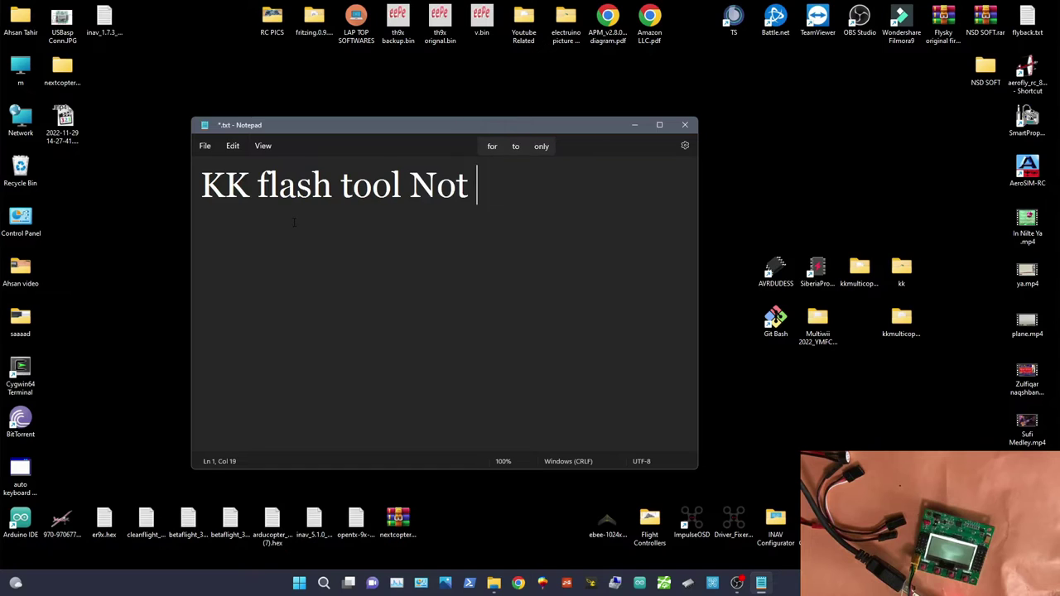
Complete the note's first line with "Start" and add the lines "Because of USB asp Driver" and "Not installed Correctly".
text(Start)
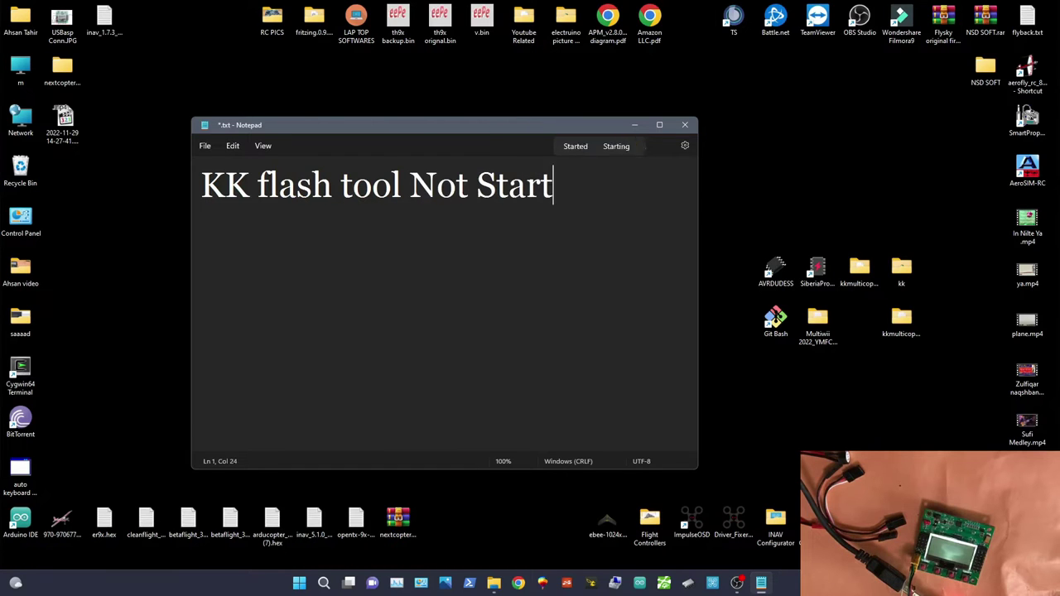
key(Return)
text(Becaus)
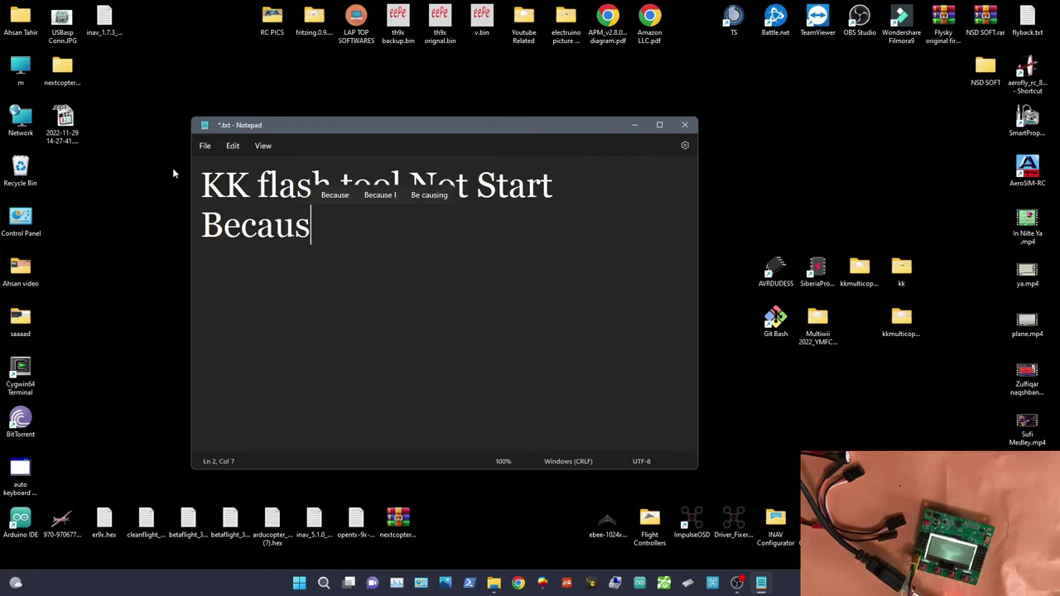
text(e of )
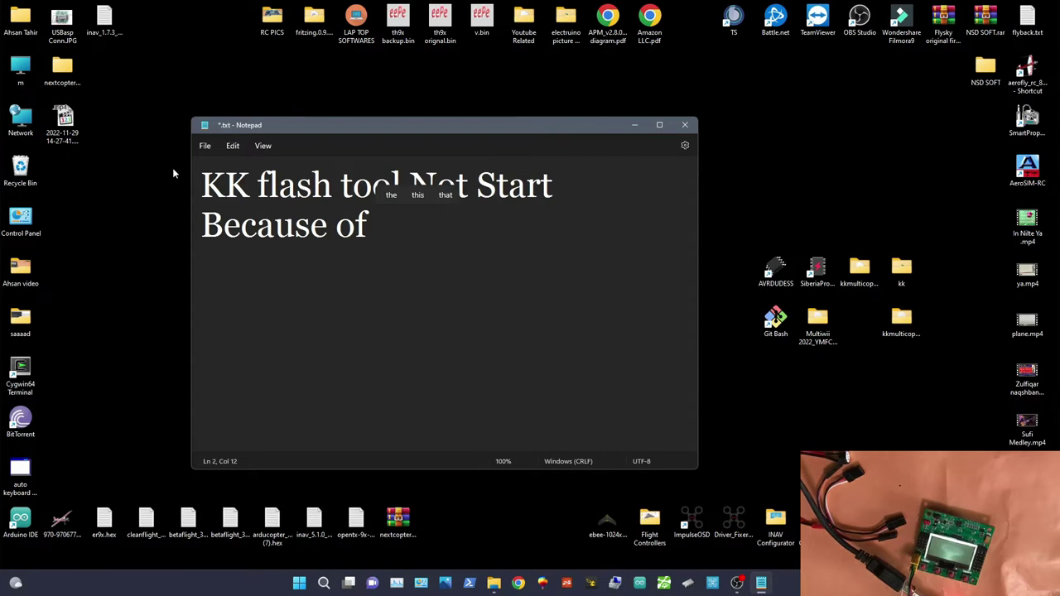
text(USB as)
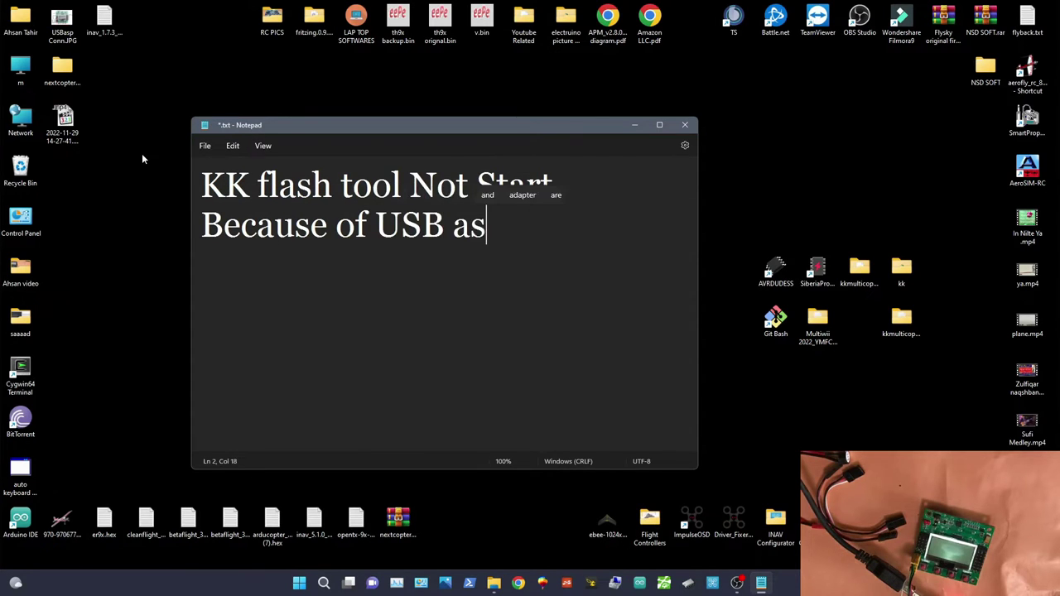
text(p Dri)
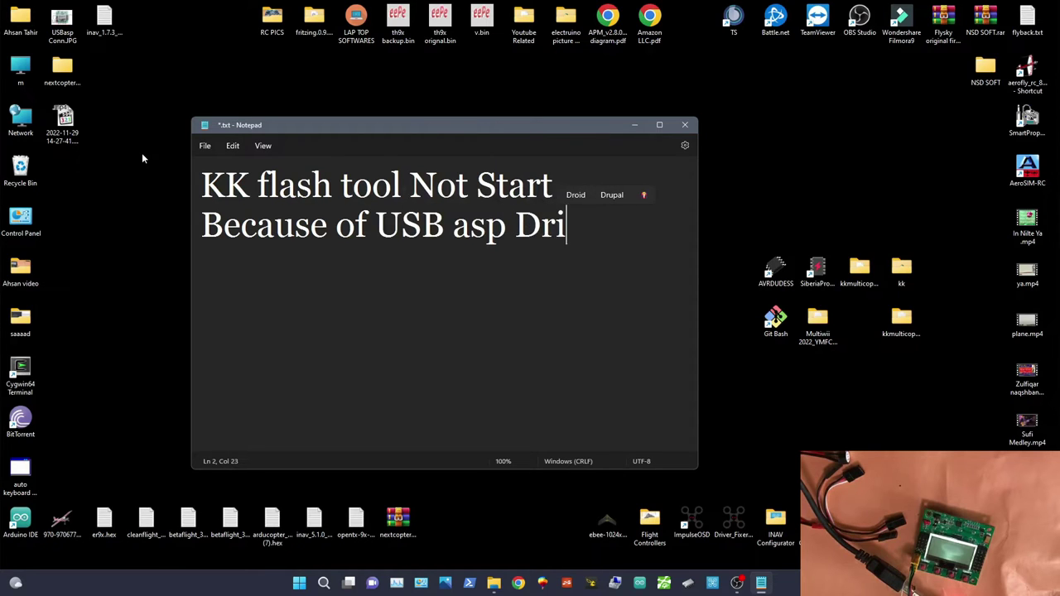
text(ver)
key(Return)
text(Not in)
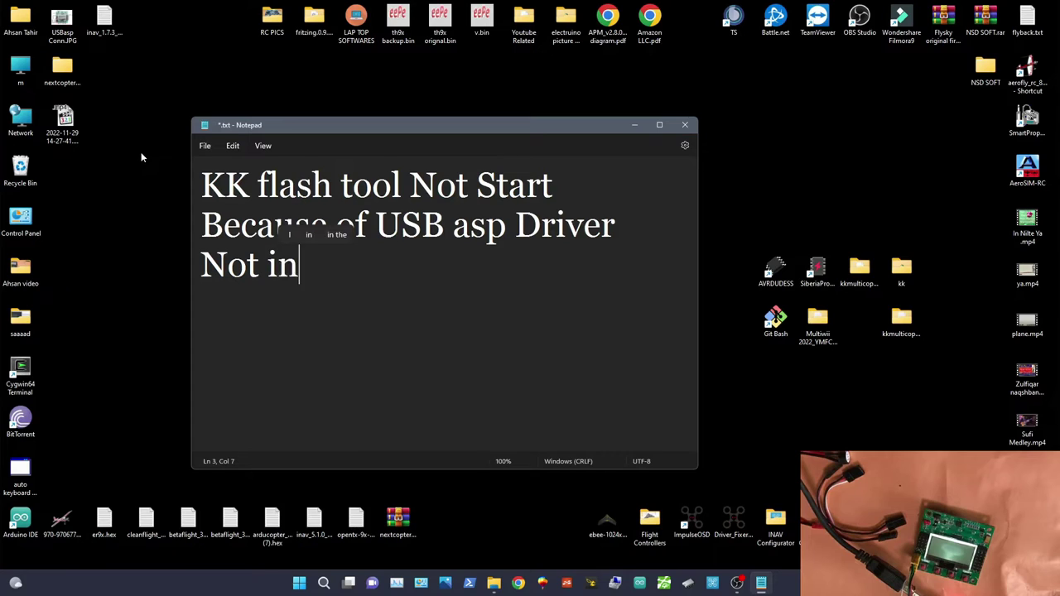
text(stalled )
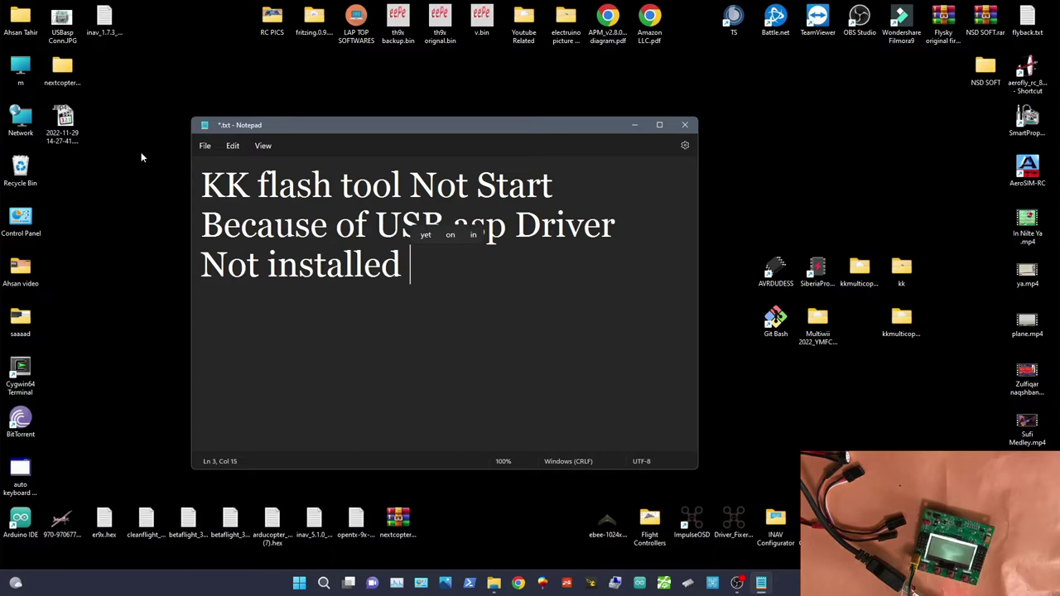
text(Cor)
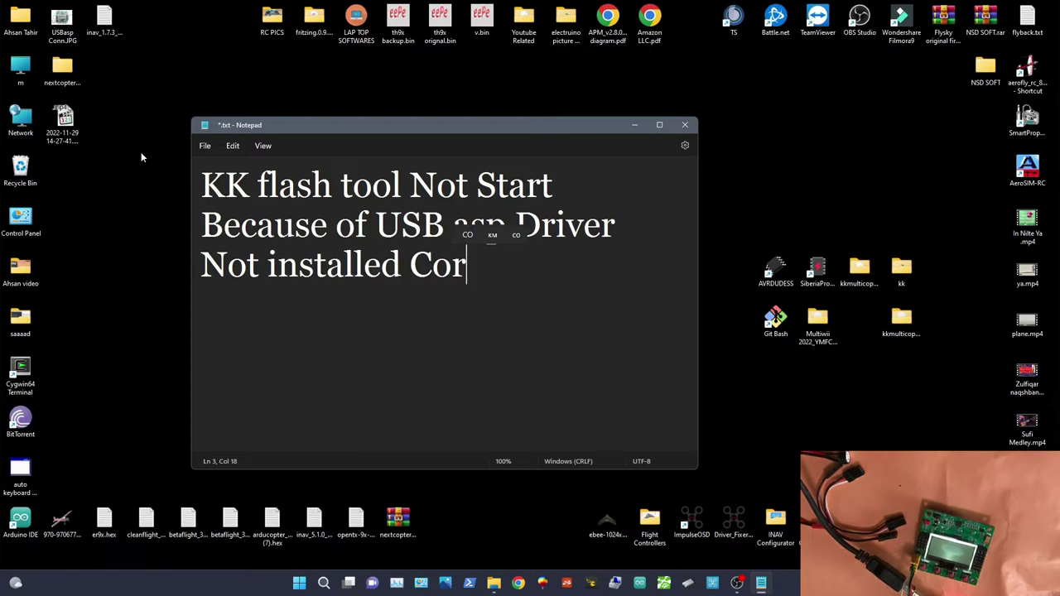
text(rectly)
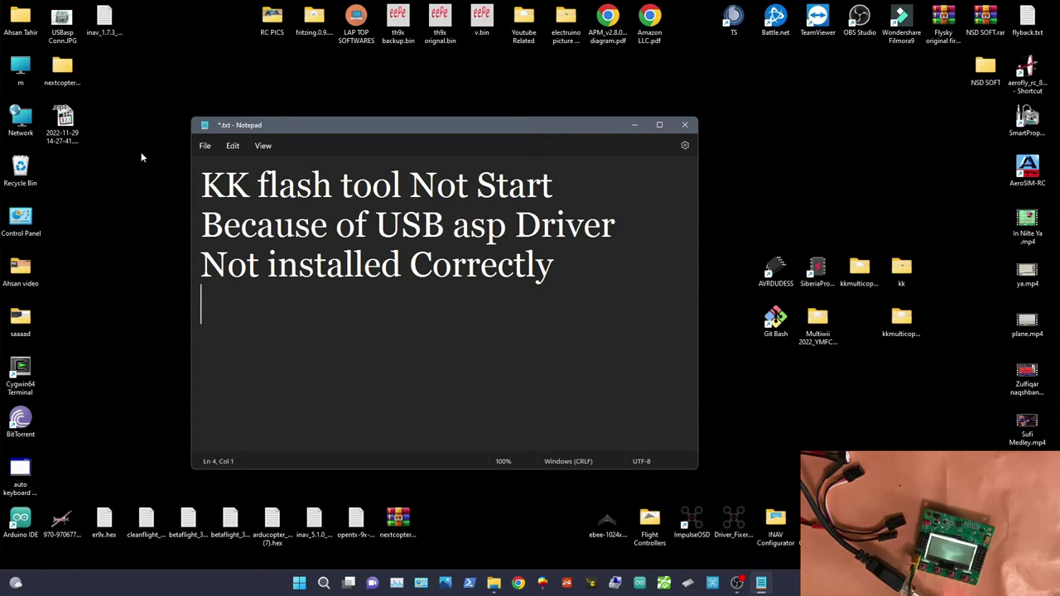
Add the lines "So 1st of all install Usb asp Driver" and "via Zadig tool....." to the note.
text(So )
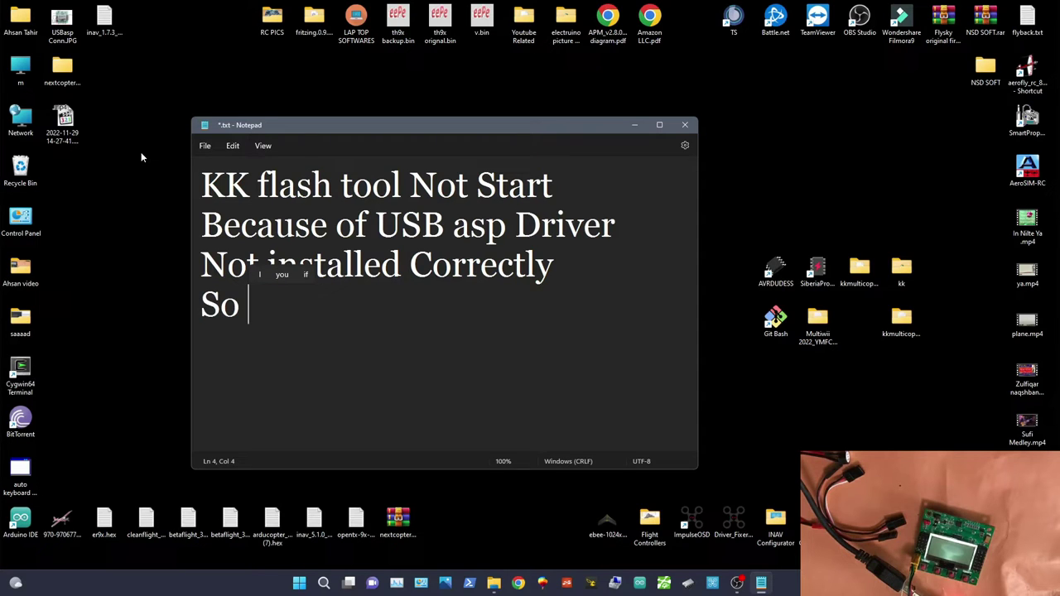
text(1st)
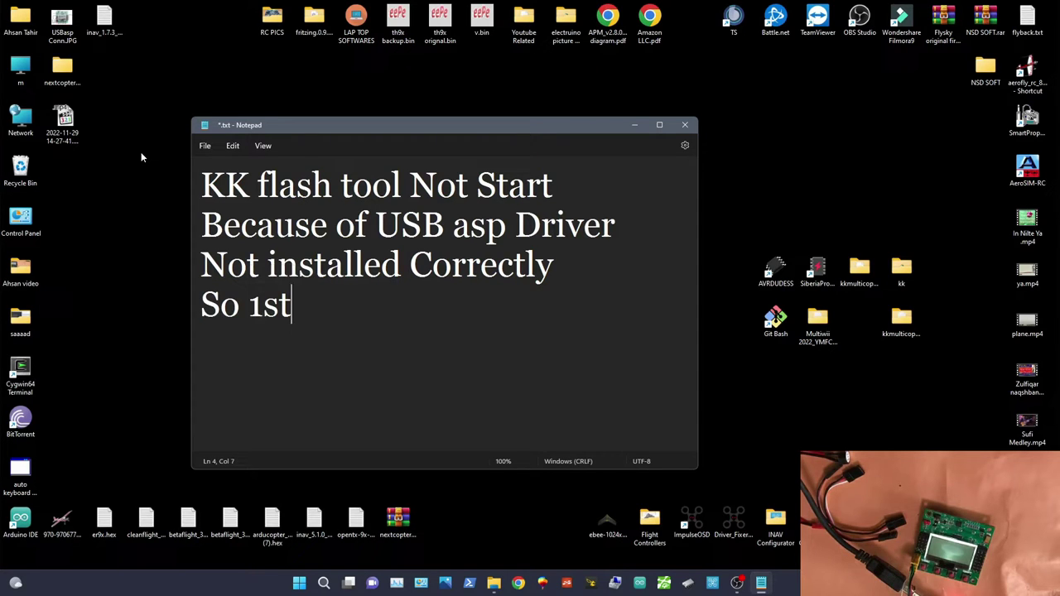
text( of all )
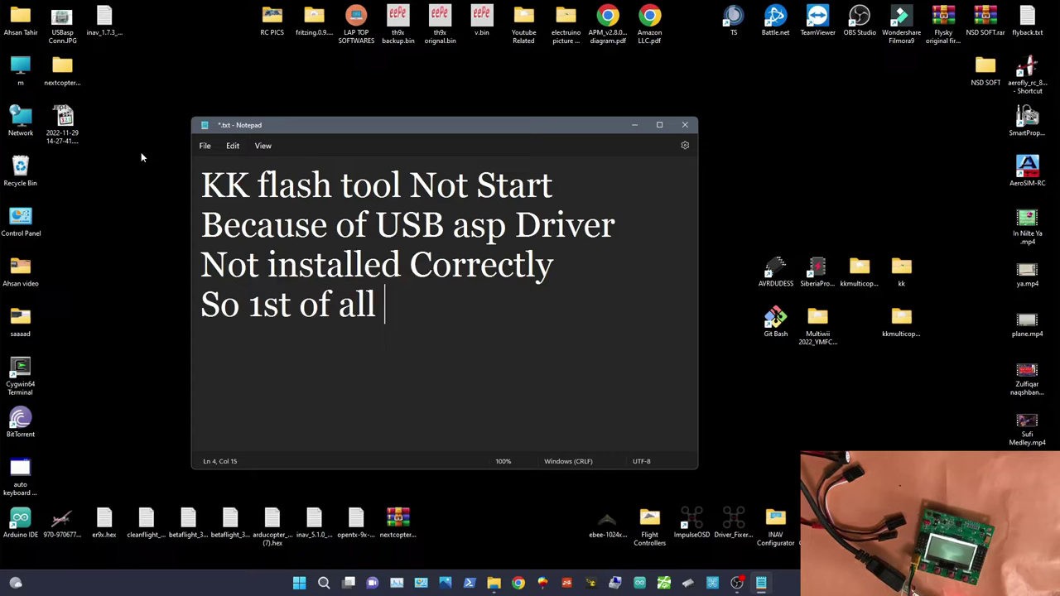
text(install )
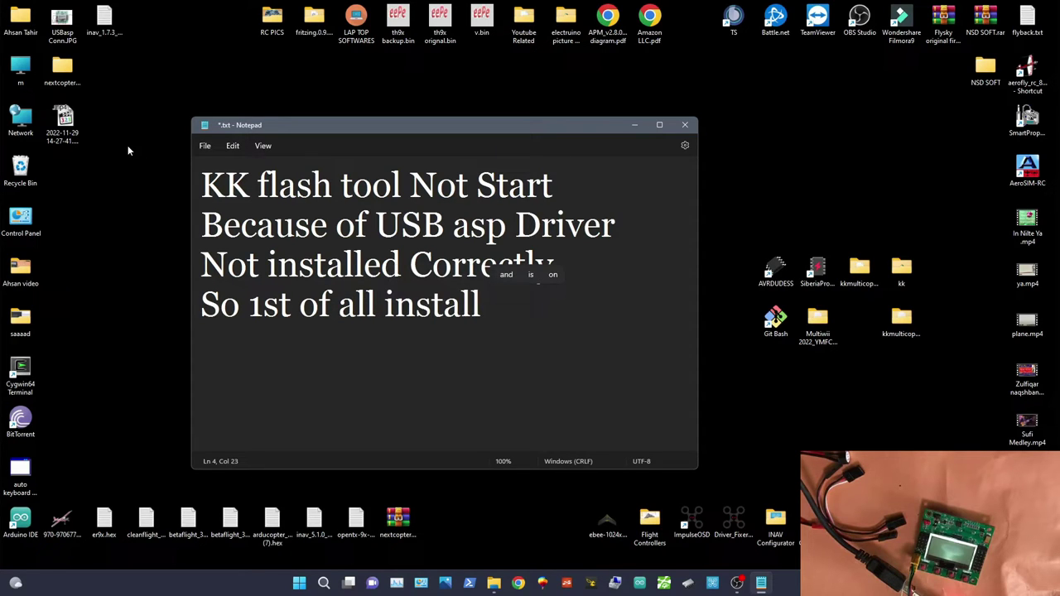
text(Usb)
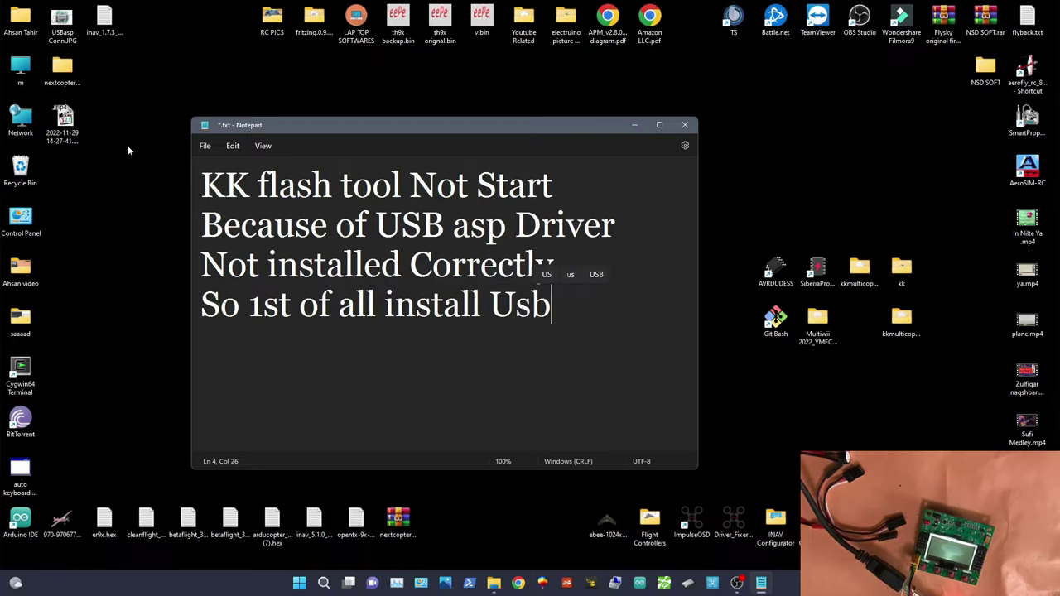
text( asp )
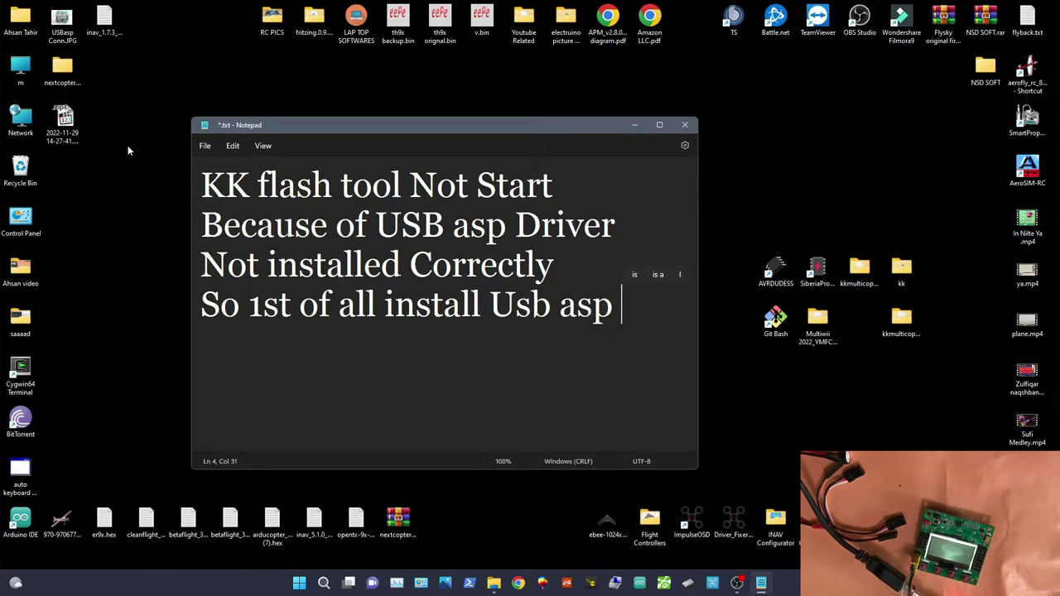
text(Driver)
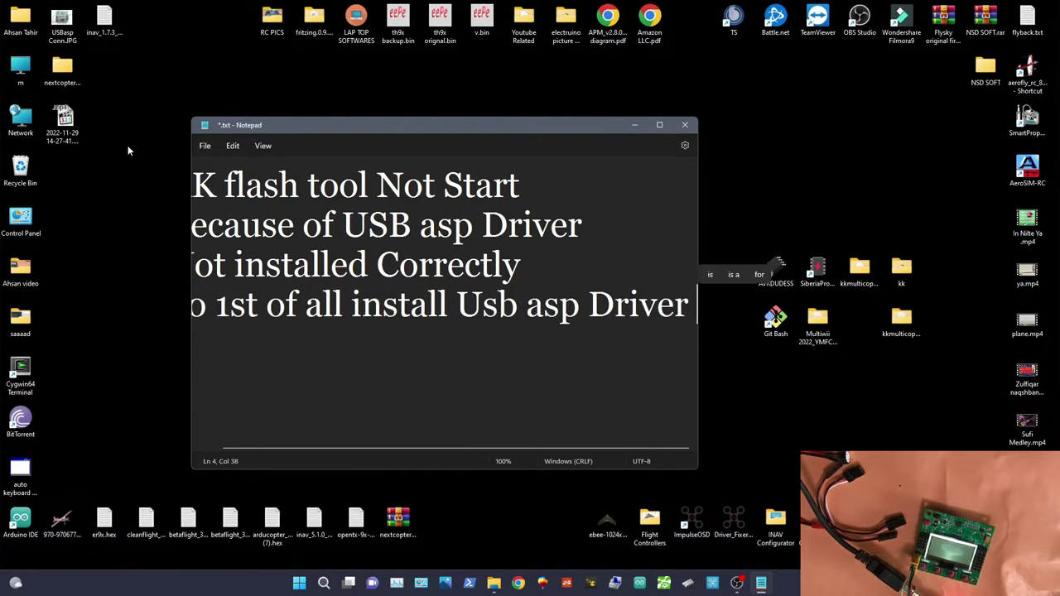
key(Return)
text(via )
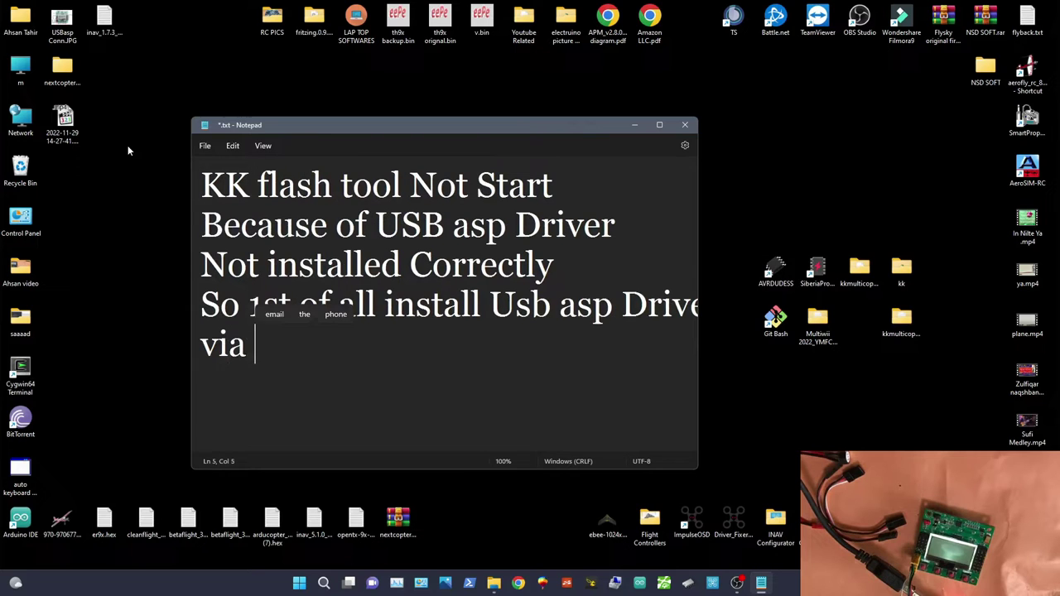
text(Zadi)
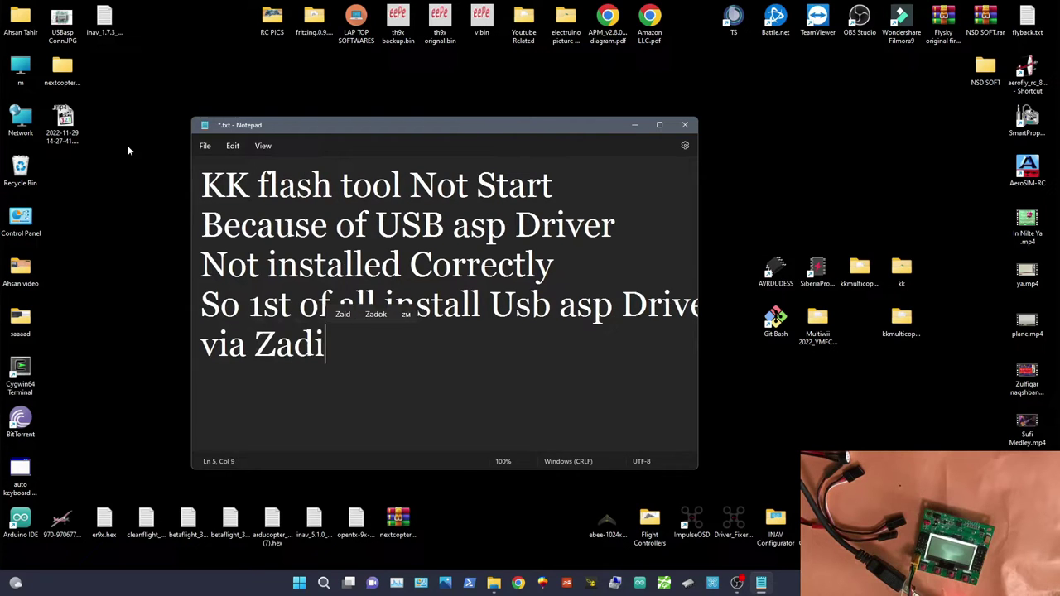
text(g tool)
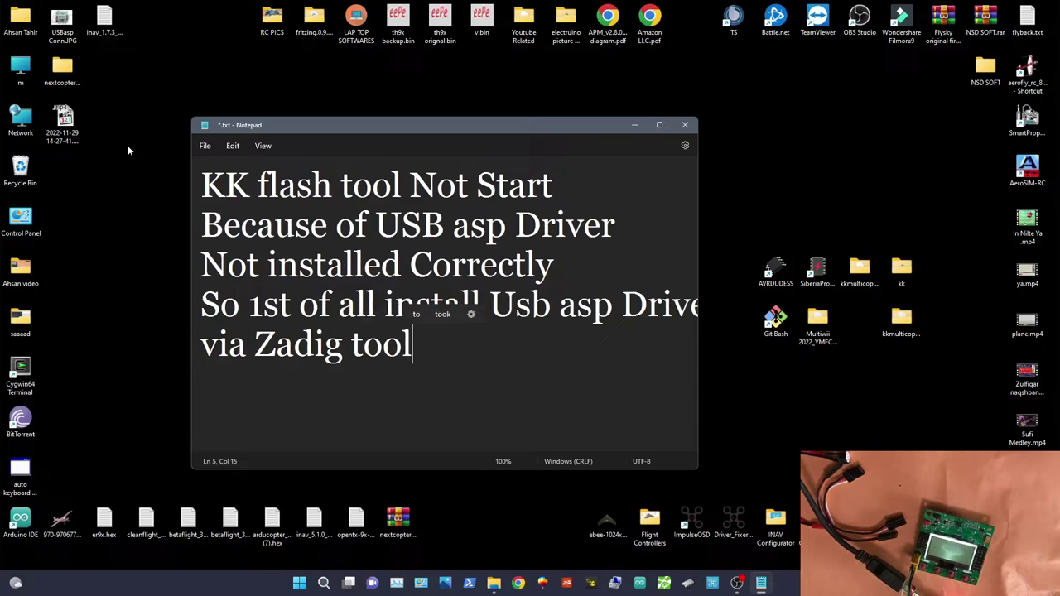
text(.....)
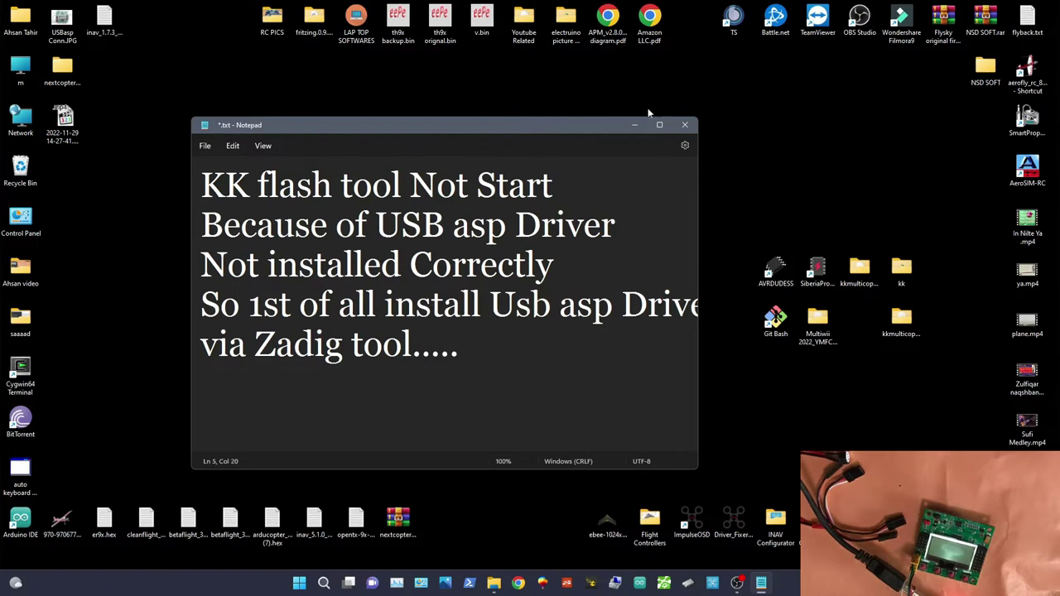
Minimize the note, launch zadig-2.7.exe from the desktop and list all USB devices so that USBasp is selected.
click(634, 125)
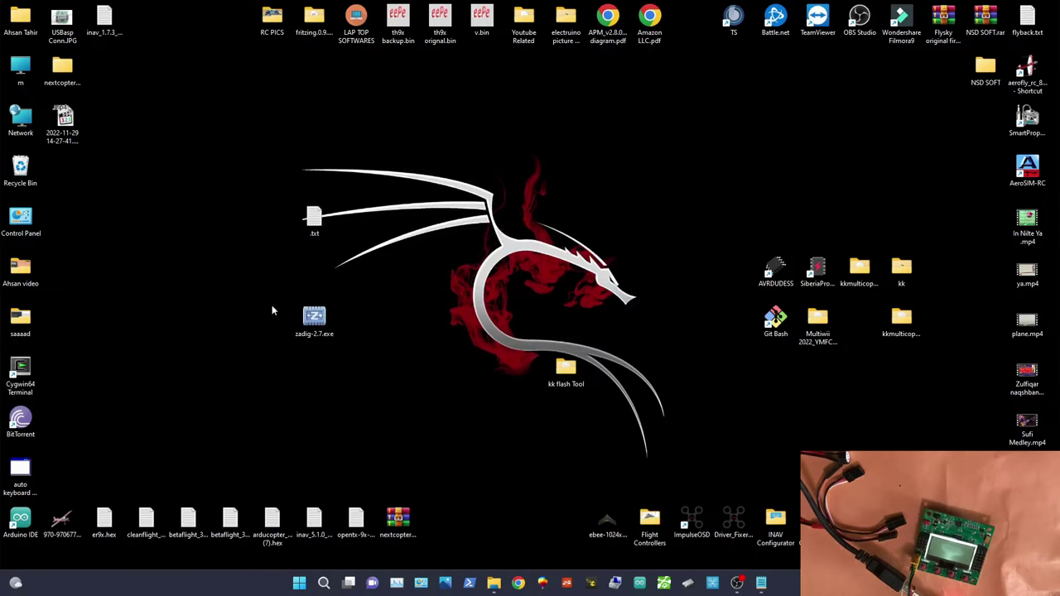
double_click(321, 323)
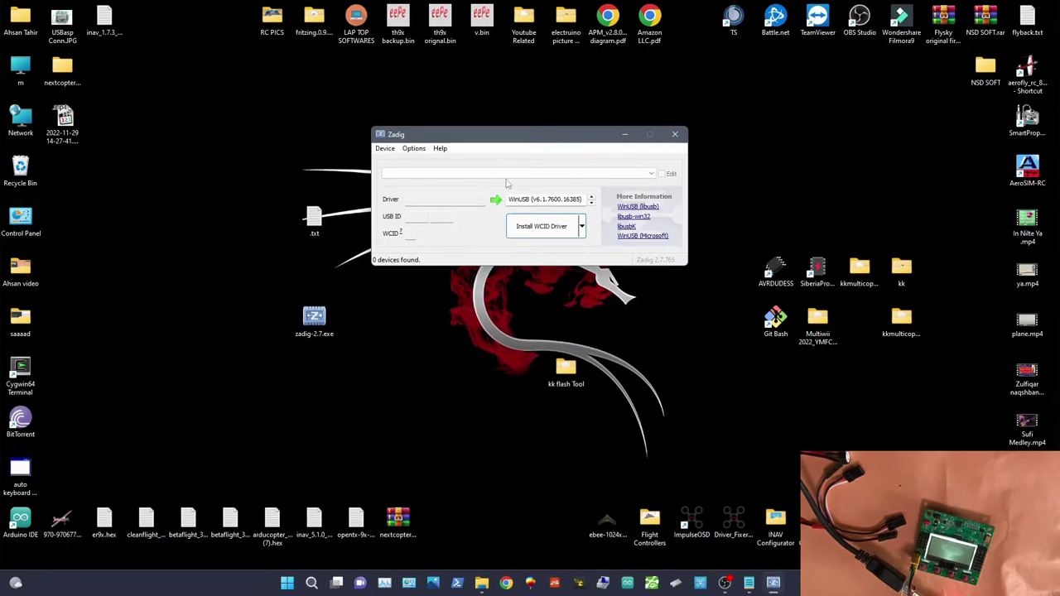
click(414, 148)
click(430, 166)
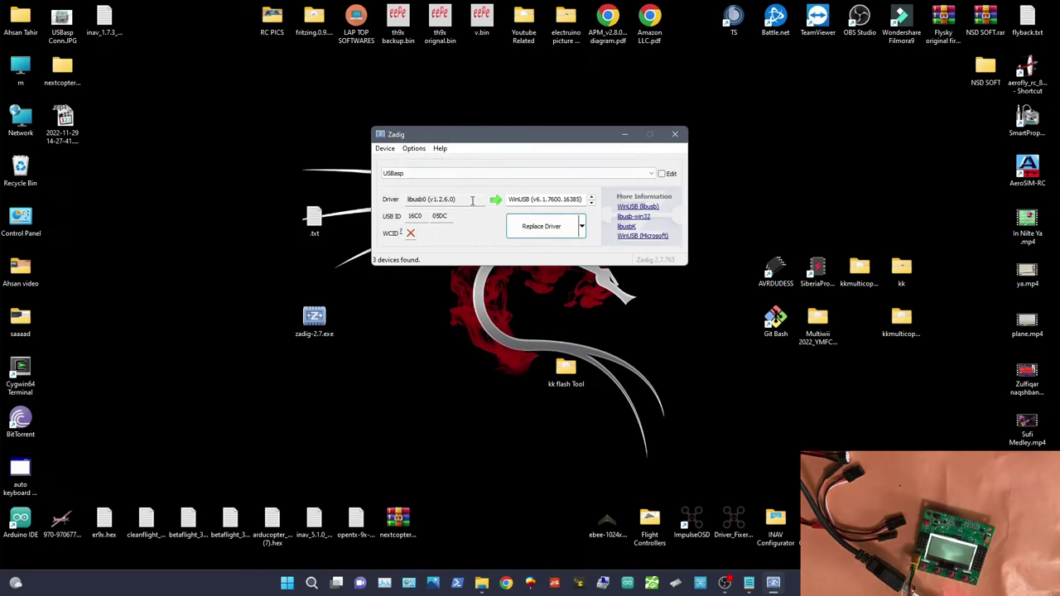
Reinstall the USBasp driver with libusb-win32 (v1.2.6.0) as the target driver, and close Zadig.
click(590, 204)
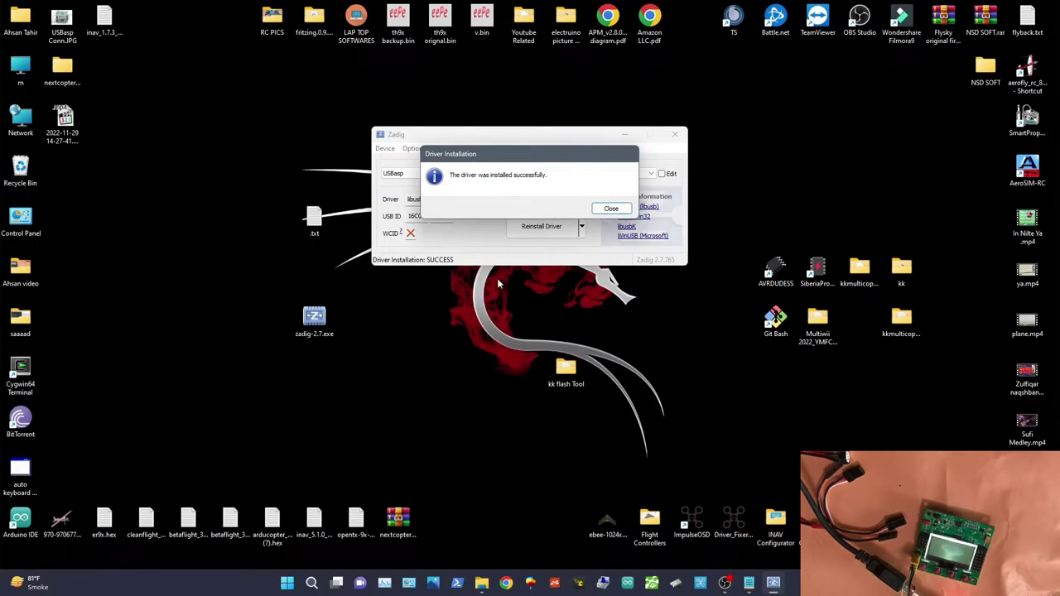
click(613, 209)
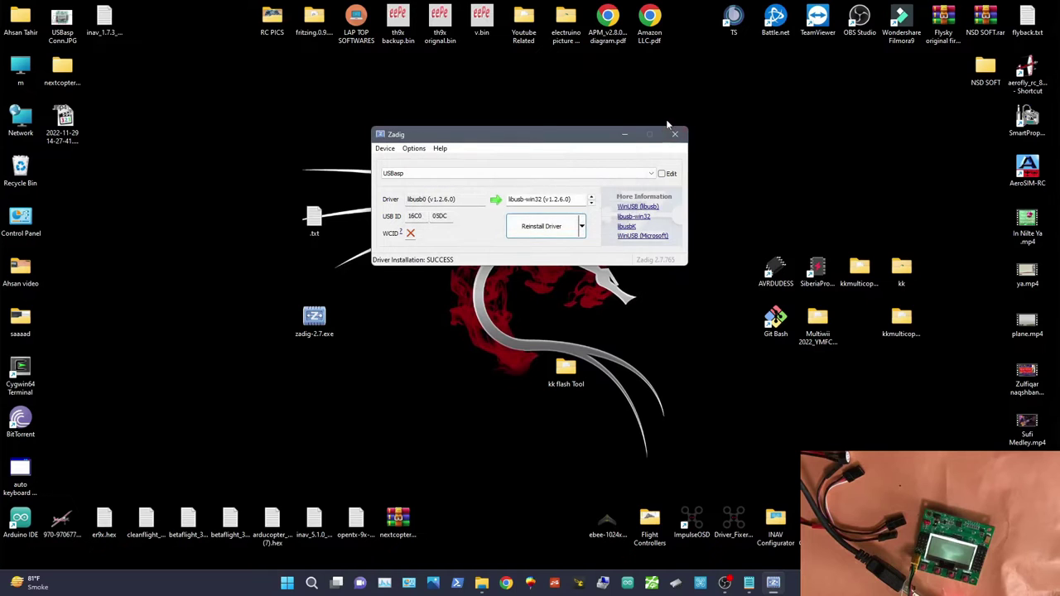
click(675, 134)
Write "now restart pc ..........." in the desktop's .txt note and close it without saving.
double_click(315, 222)
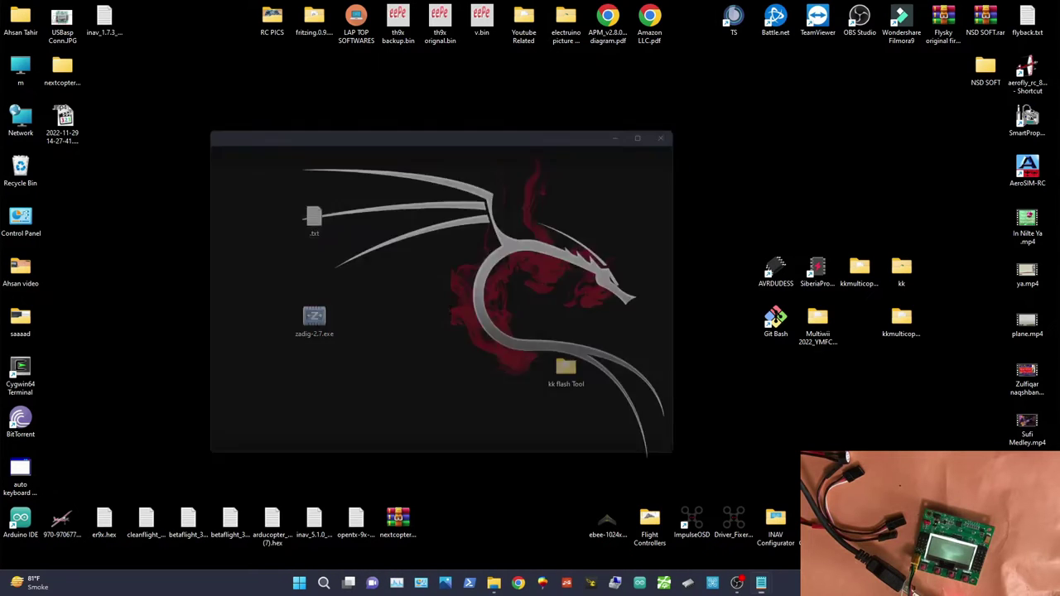
text(no)
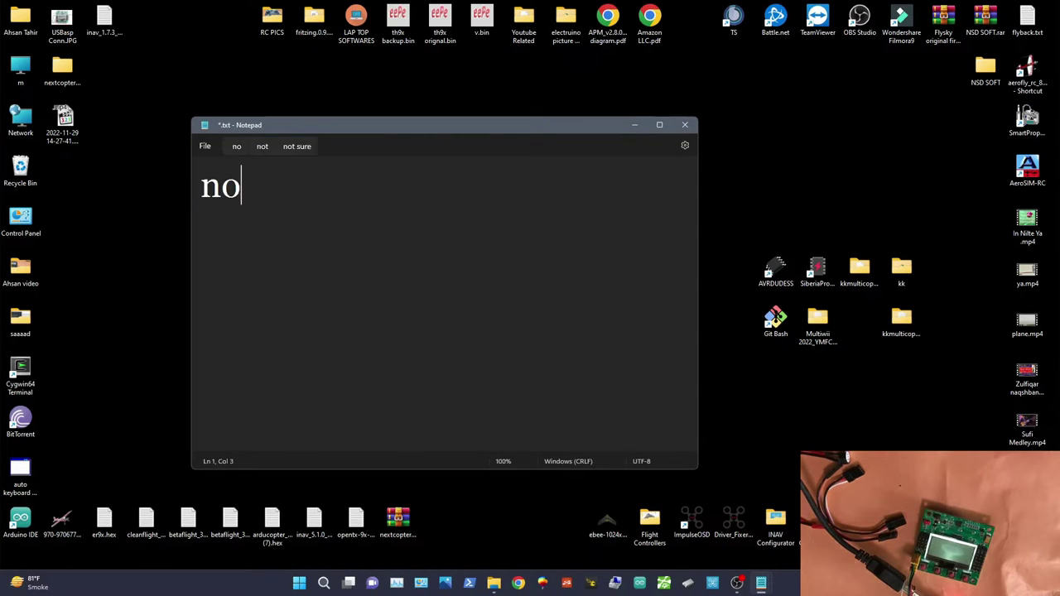
text(w restart pc )
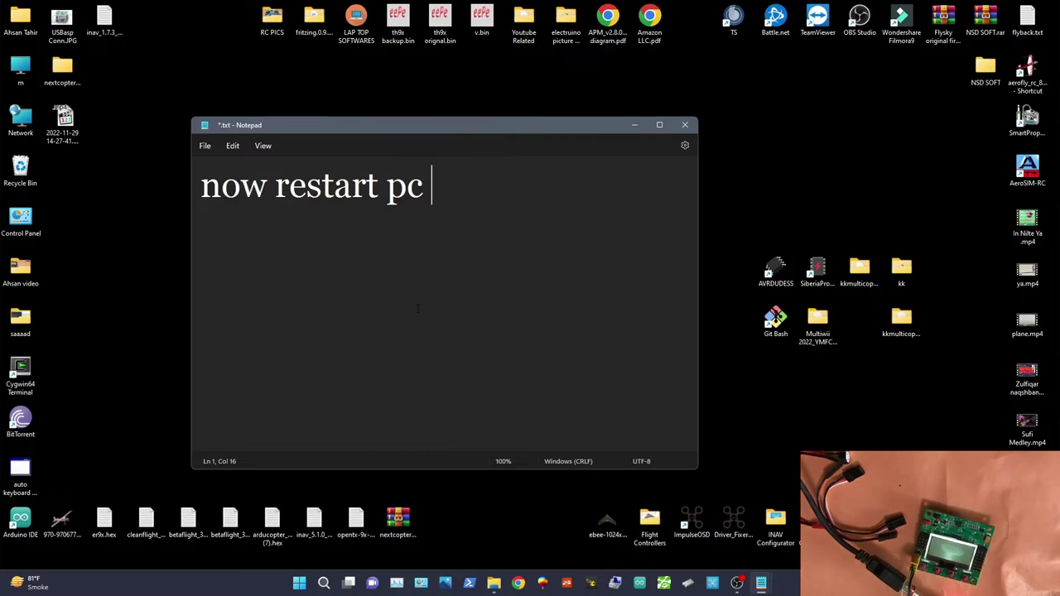
text(...........)
click(685, 124)
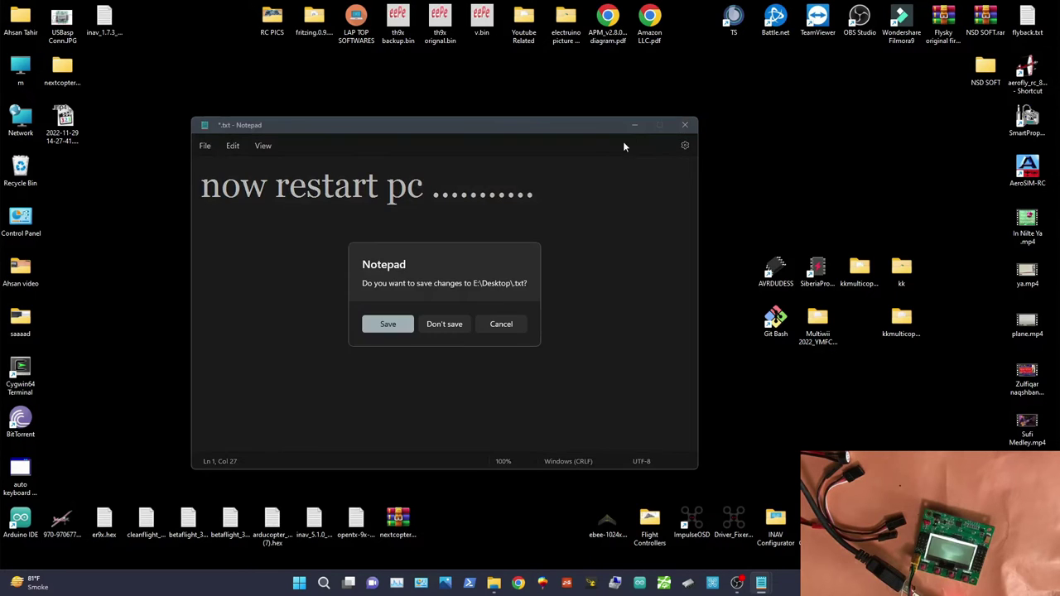
click(442, 325)
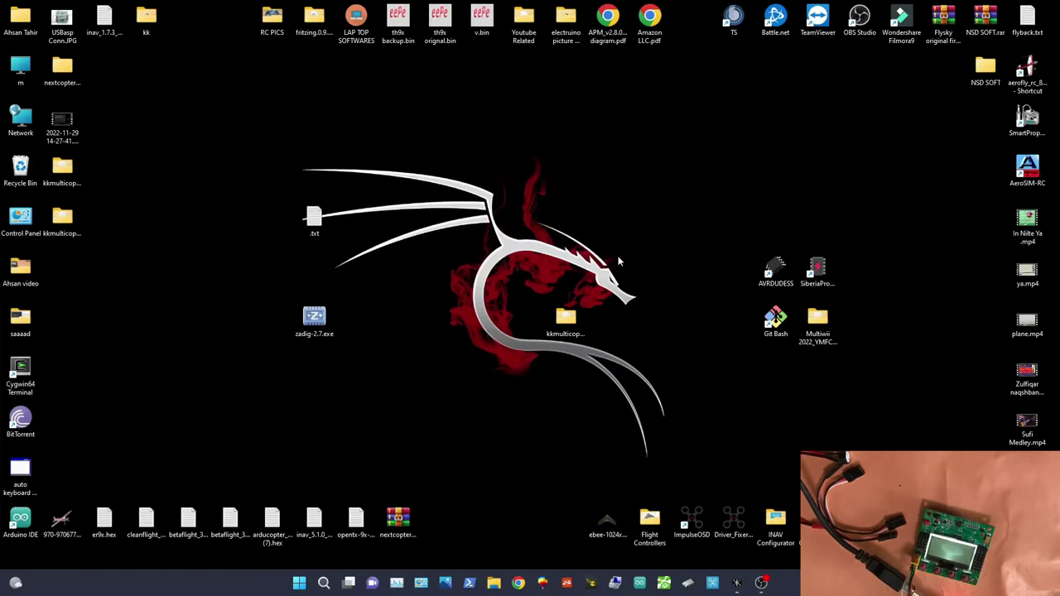
View the kkmulticopterflashtool_0.90beta1_2 folder, close it and switch to the kkMulticopter Flash Tool window.
double_click(563, 315)
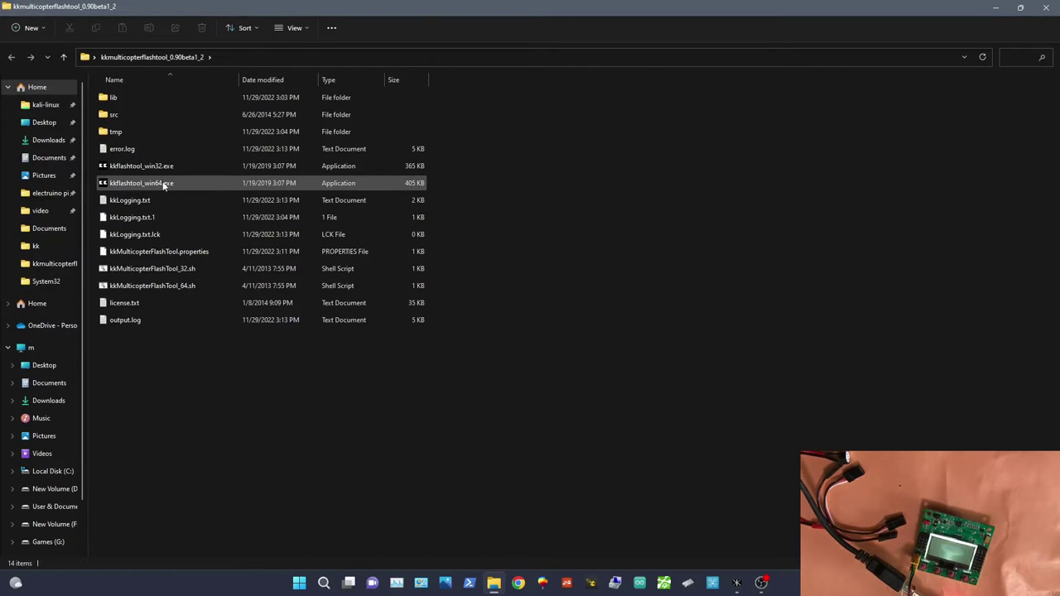
key(alt+Tab)
key(alt+Tab)
key(alt+Tab)
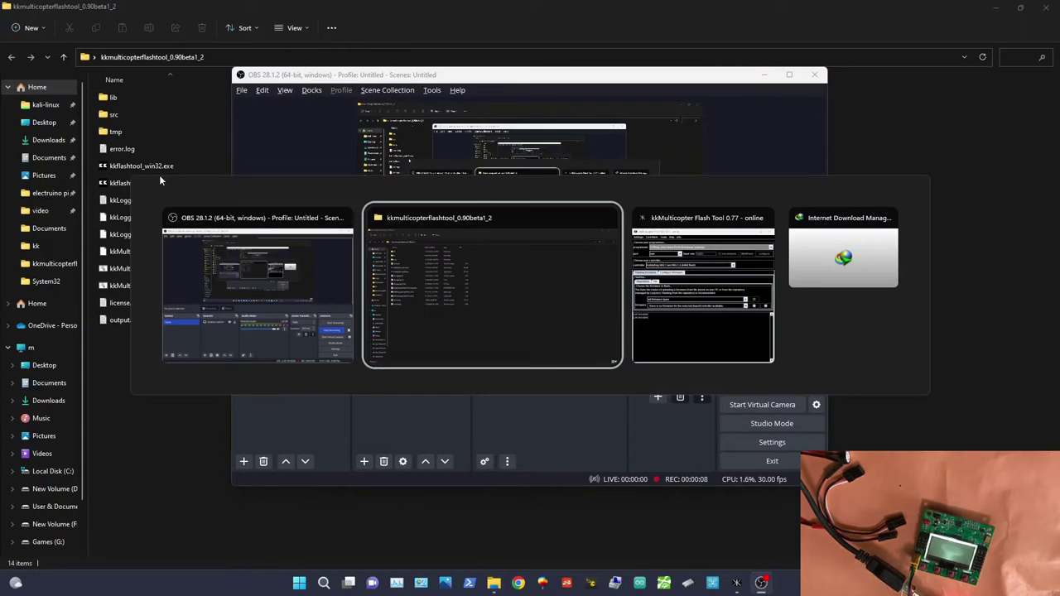
click(1047, 6)
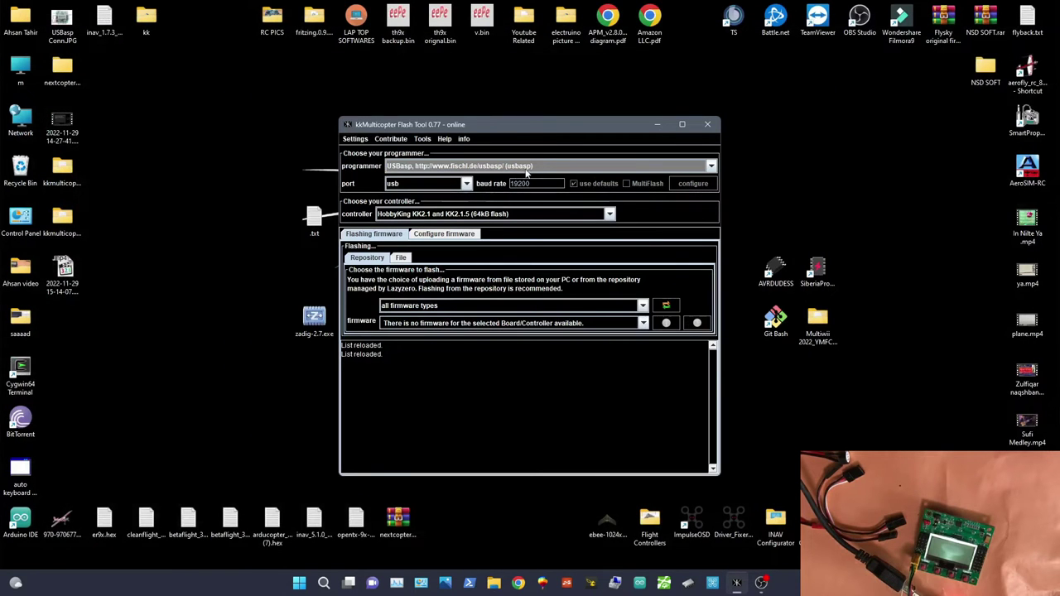
click(588, 168)
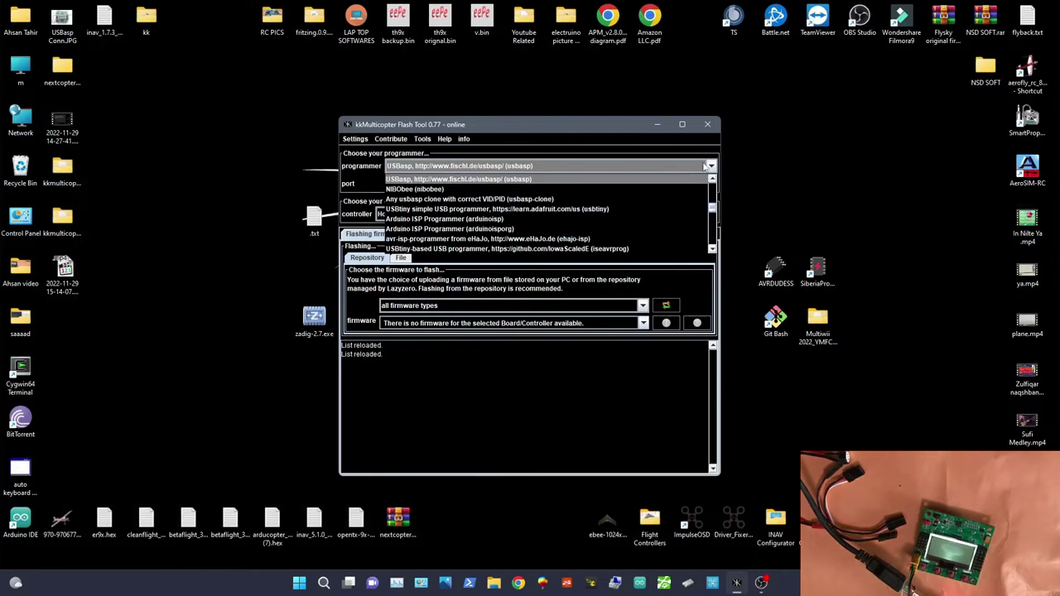
click(445, 180)
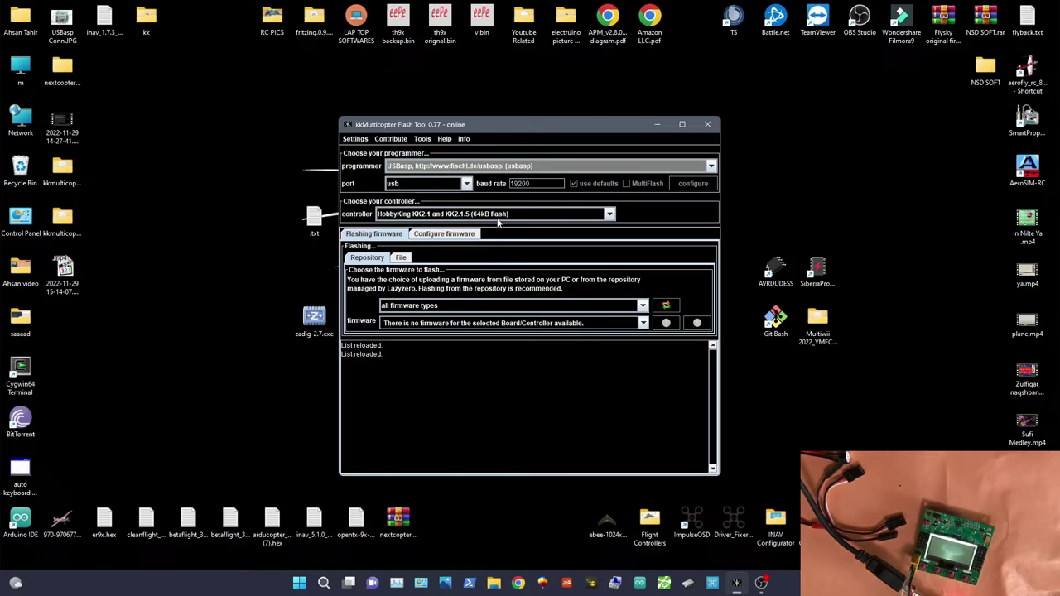
Choose "HobbyKing KK2.1 and KK2.1.5 (64kB flash)" as the controller.
click(618, 214)
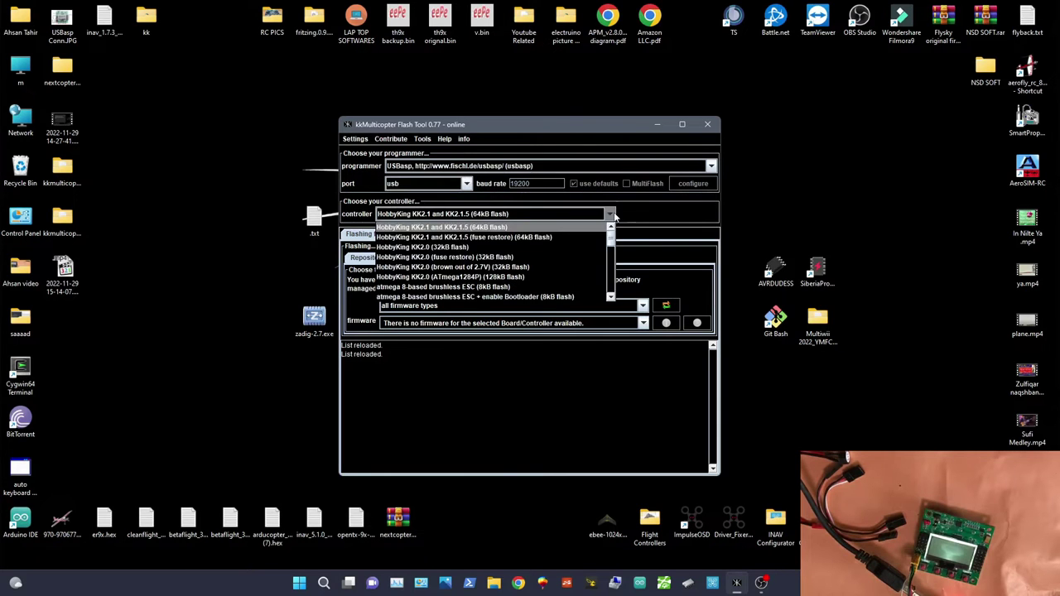
click(456, 228)
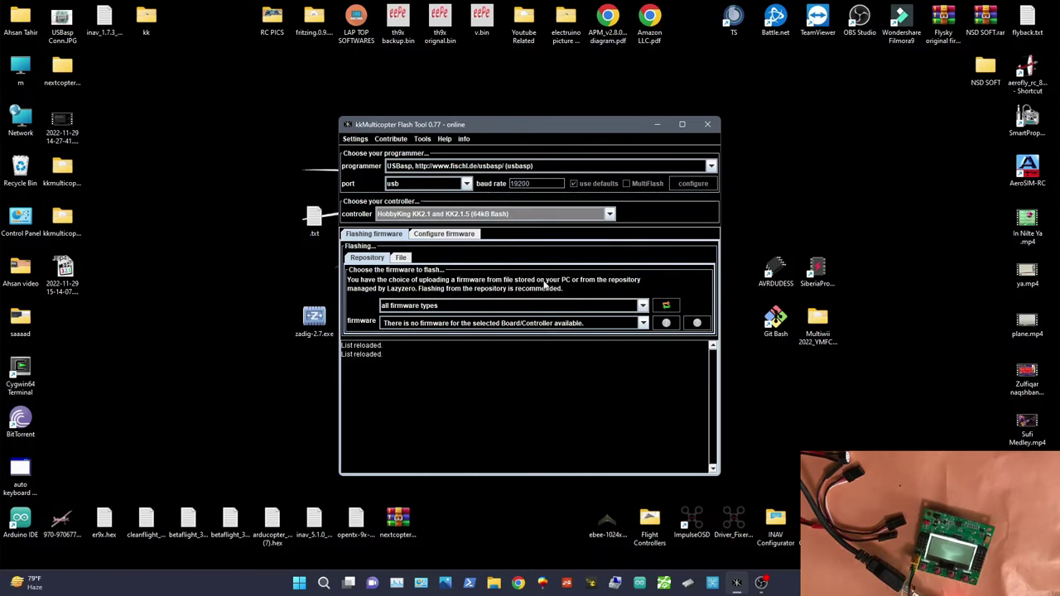
Check the repository's firmware types and firmware choices for this controller, and view the firmware configuration page.
click(642, 305)
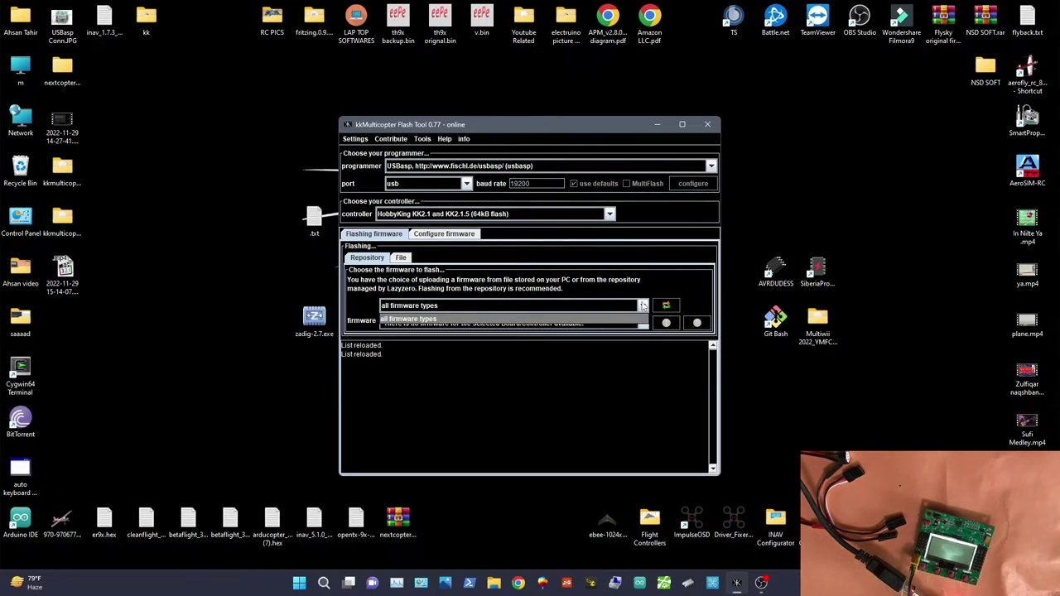
click(637, 312)
click(642, 325)
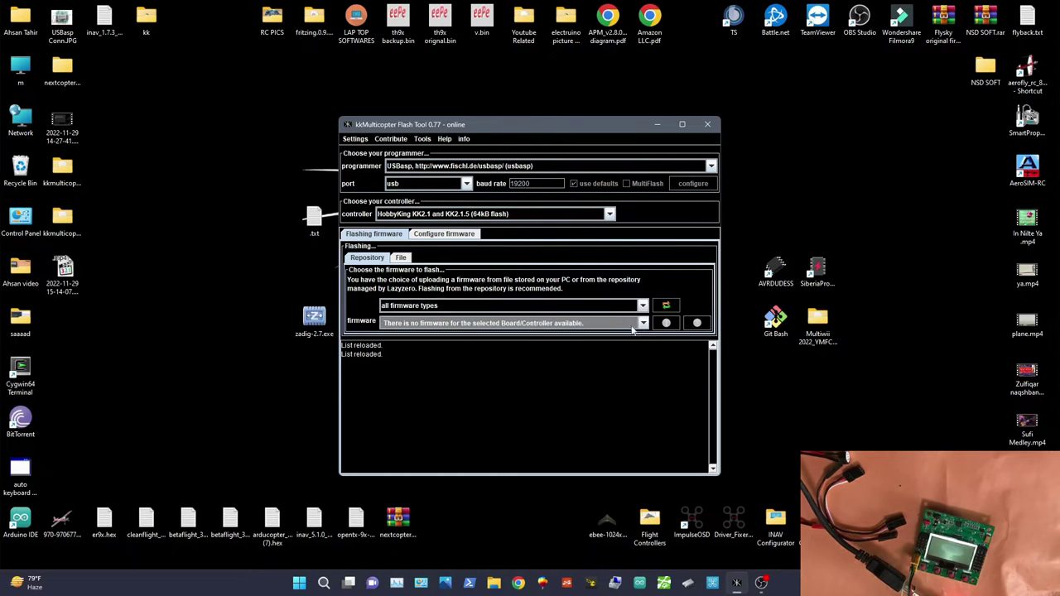
click(425, 235)
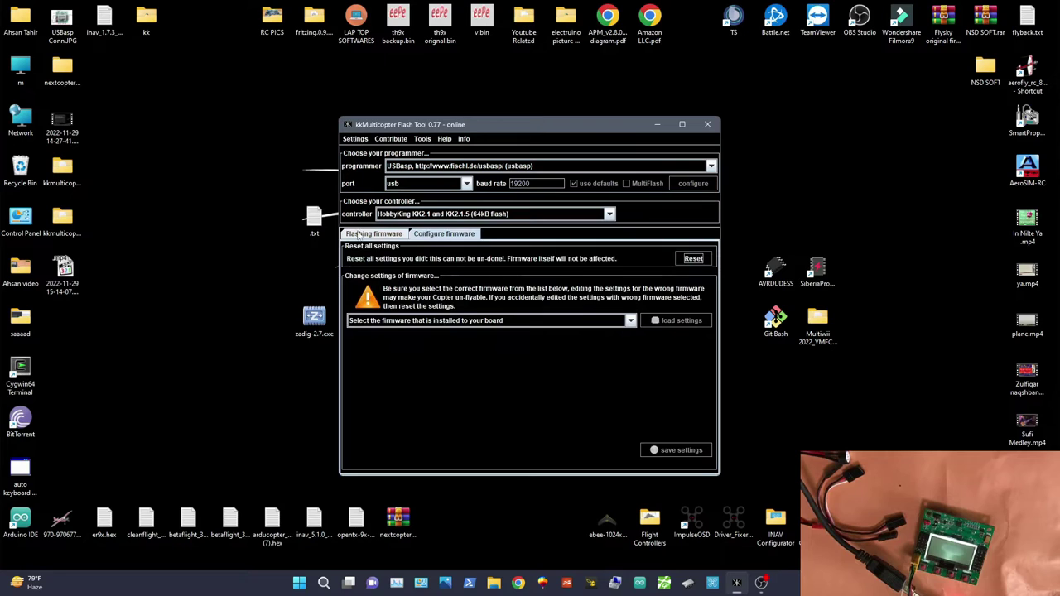
click(362, 234)
click(638, 324)
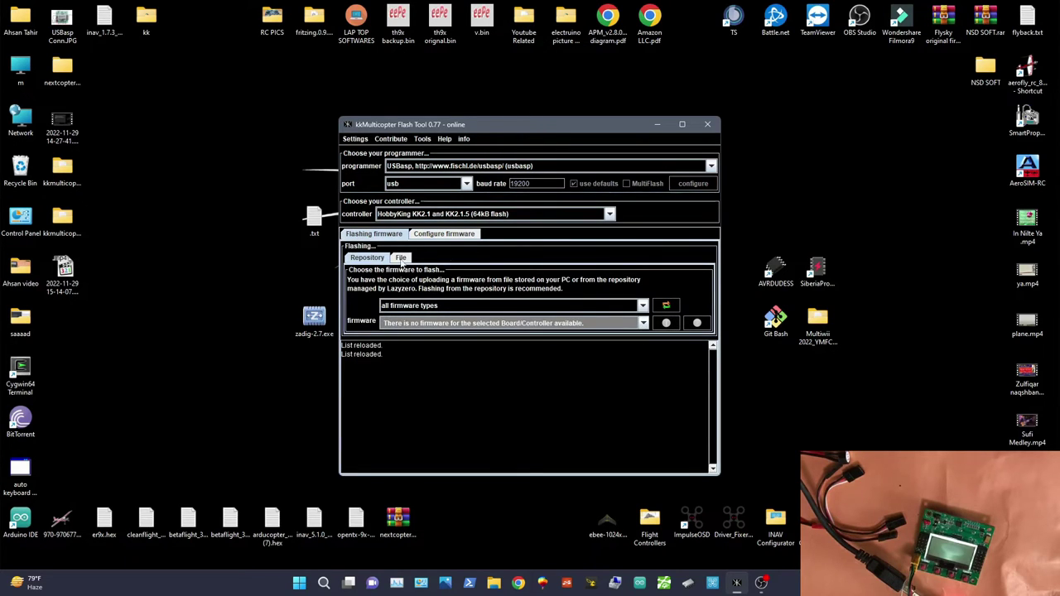
Switch to flashing from a local file and browse the desktop's nextcopterplus-master folders to OpenAero2.
click(406, 258)
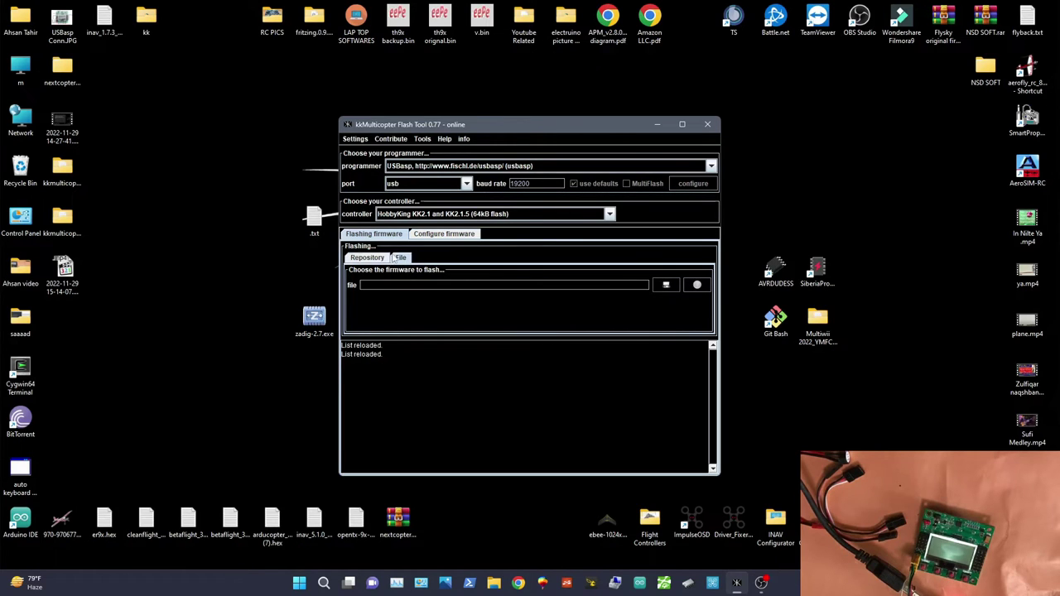
click(666, 286)
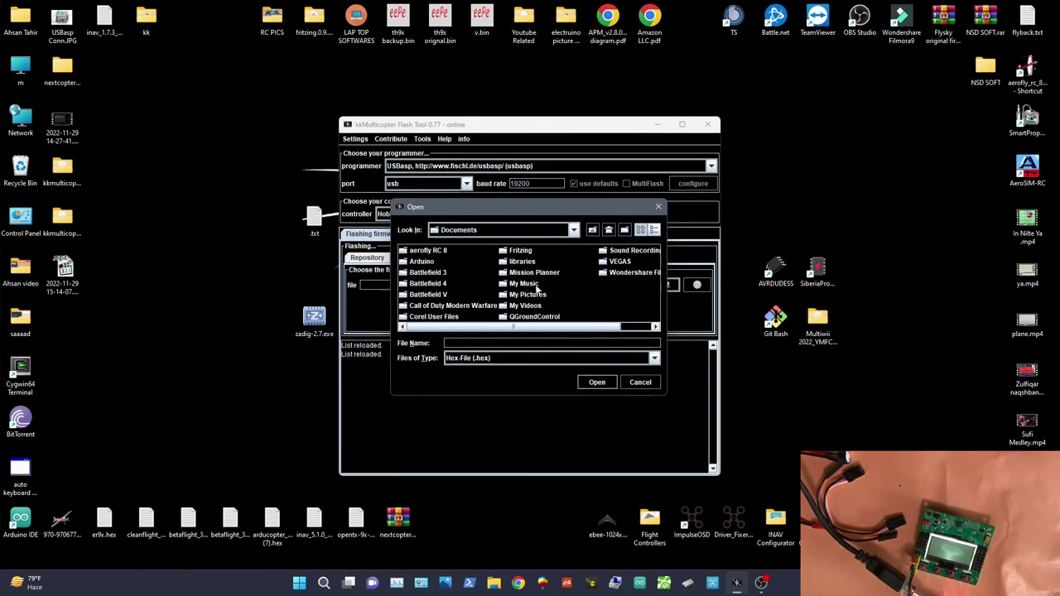
drag(606, 326, 637, 326)
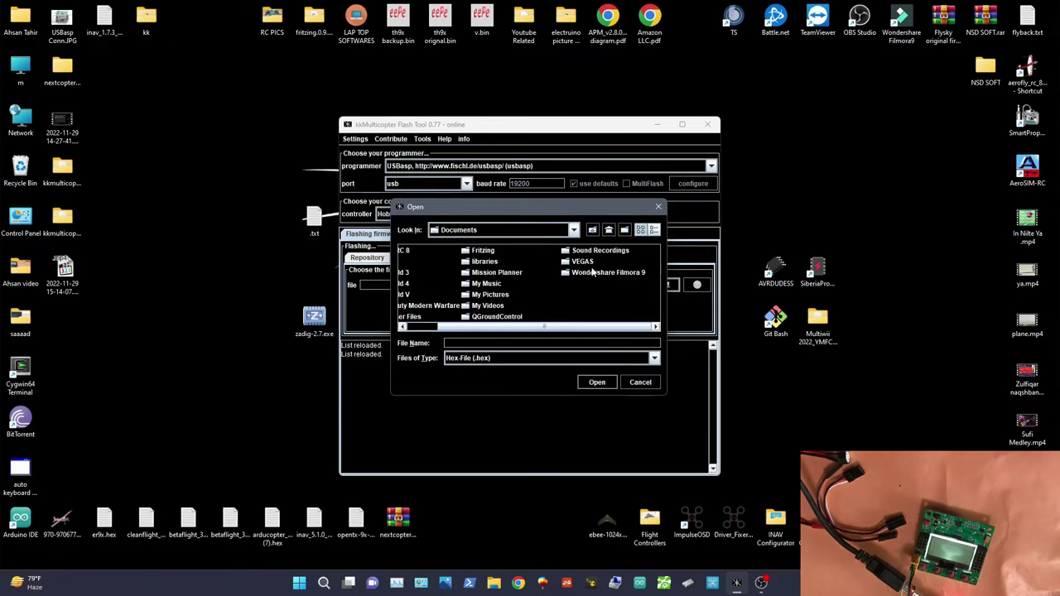
click(600, 232)
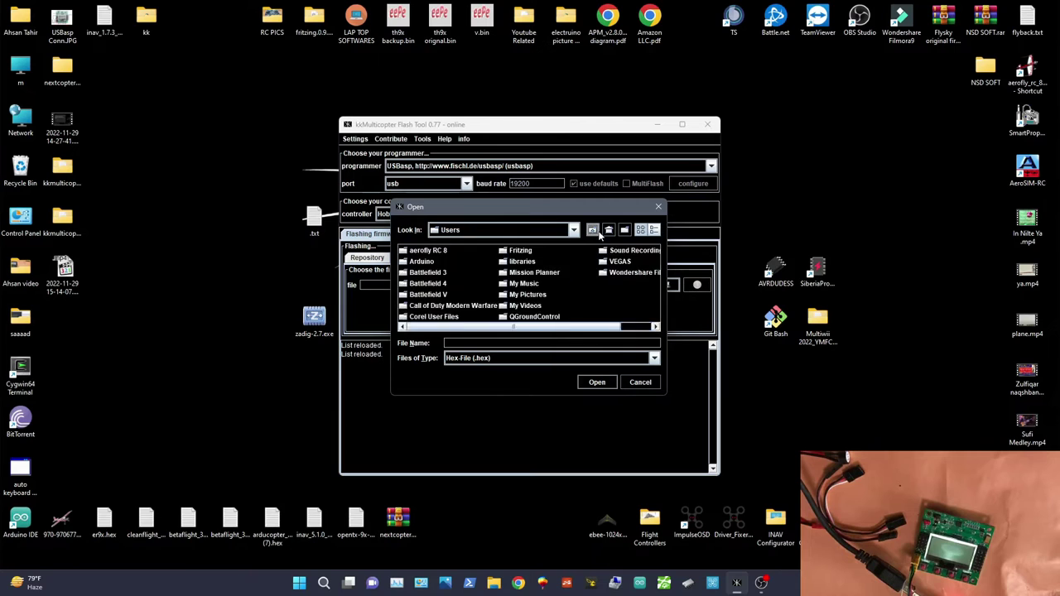
click(422, 250)
double_click(422, 250)
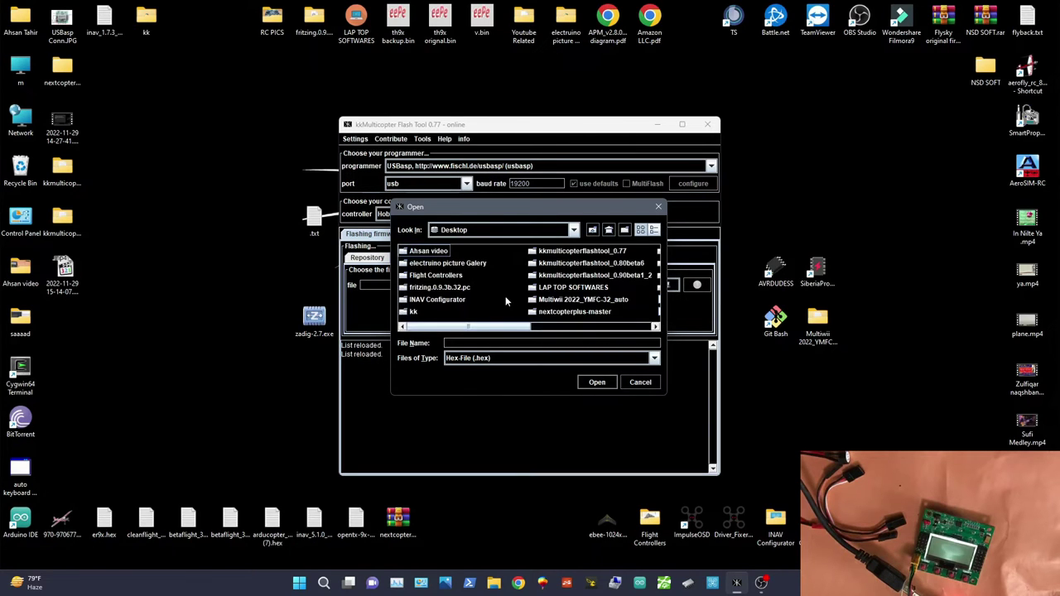
drag(514, 327, 543, 335)
double_click(501, 312)
double_click(449, 256)
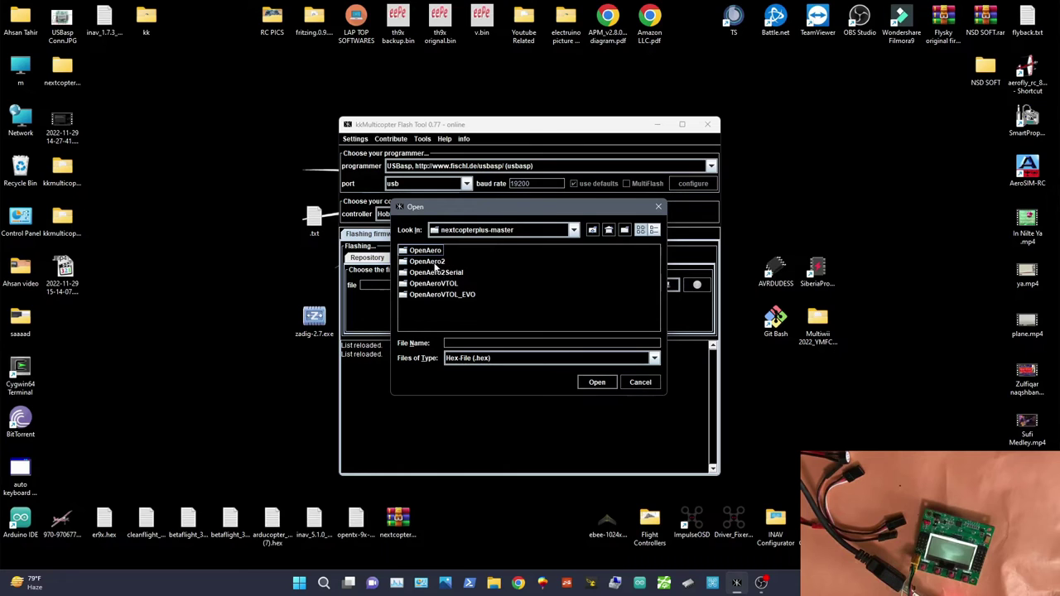
double_click(424, 263)
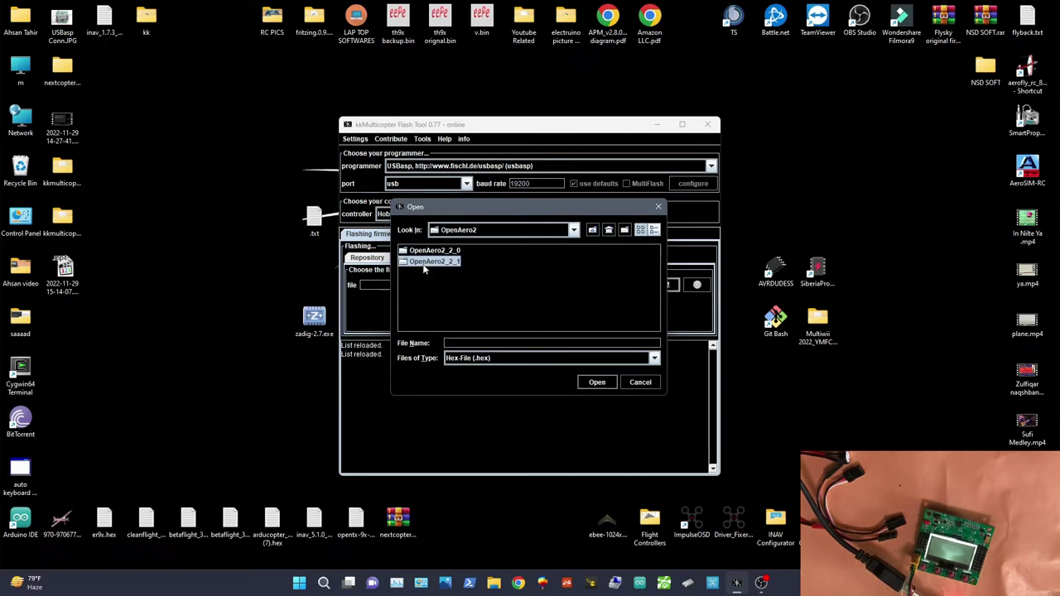
click(454, 251)
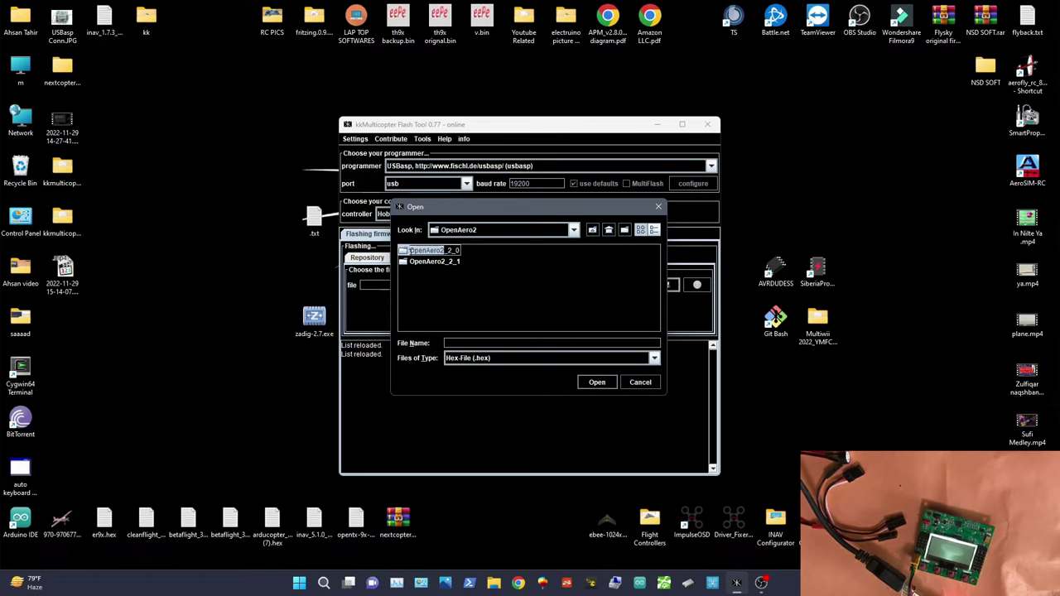
click(471, 275)
click(449, 250)
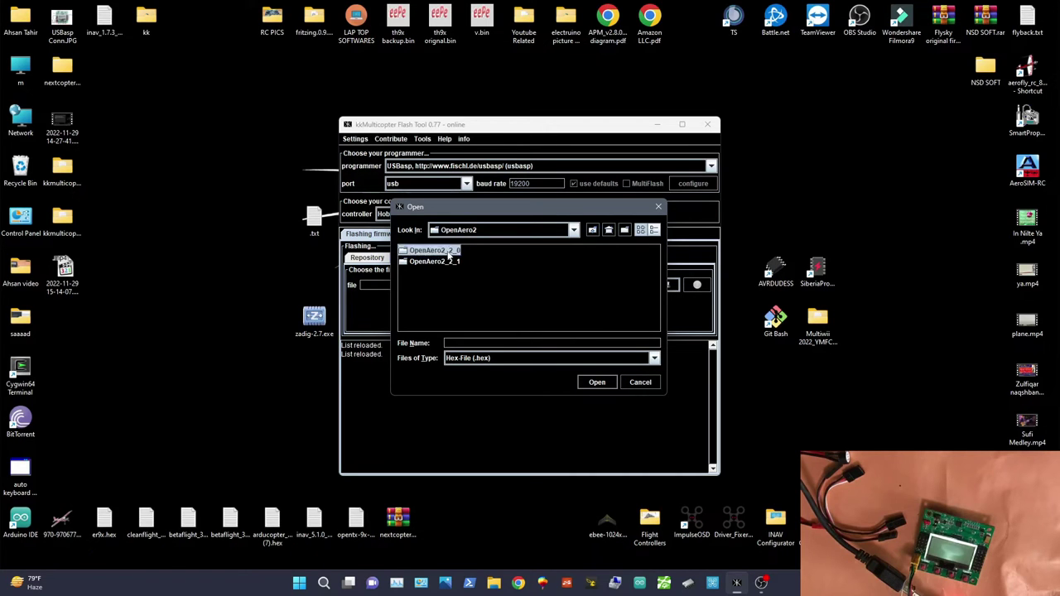
click(439, 288)
click(432, 253)
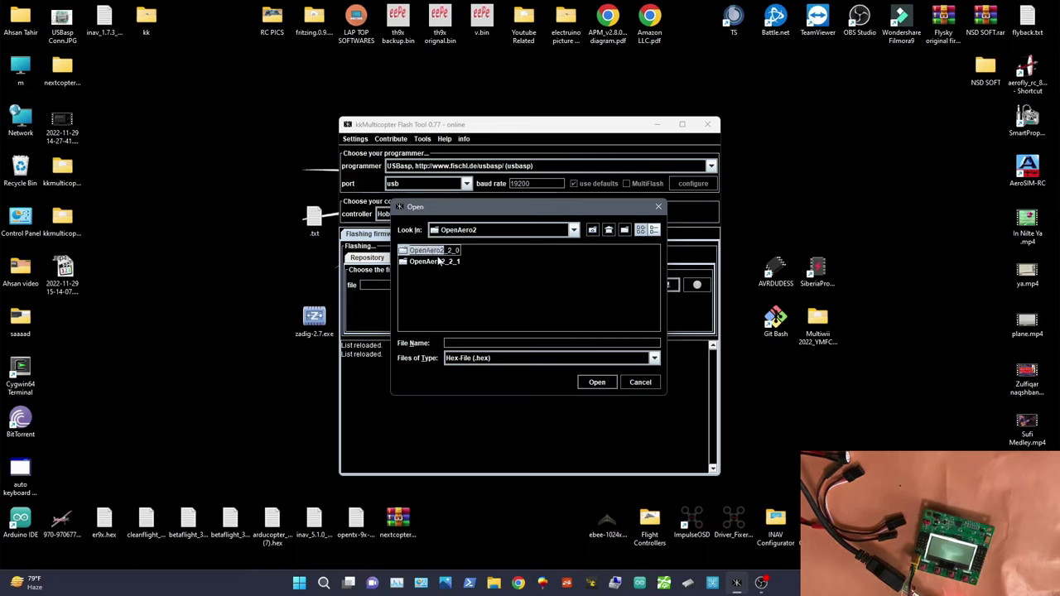
click(597, 383)
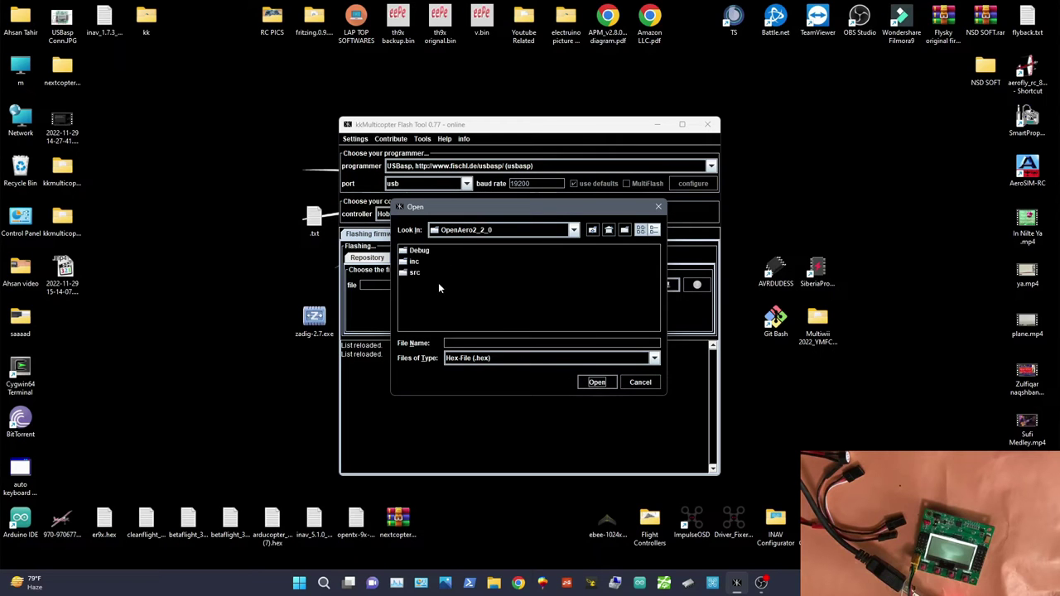
click(643, 384)
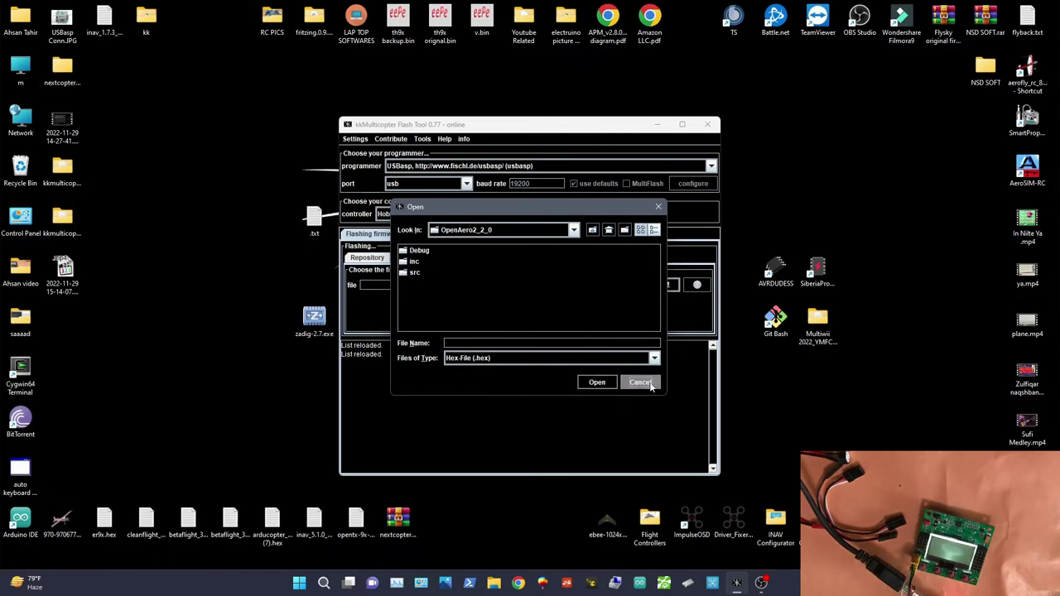
Look through the OpenAero2_2_0 subfolders and load OpenAero2_2_0.hex from its Debug folder as the firmware file.
click(666, 285)
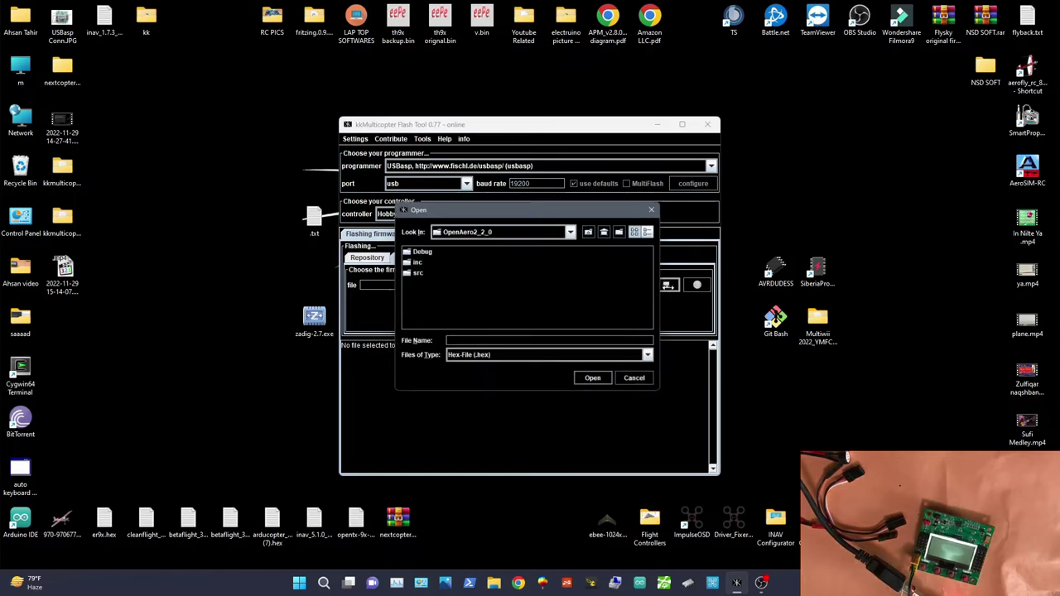
click(593, 229)
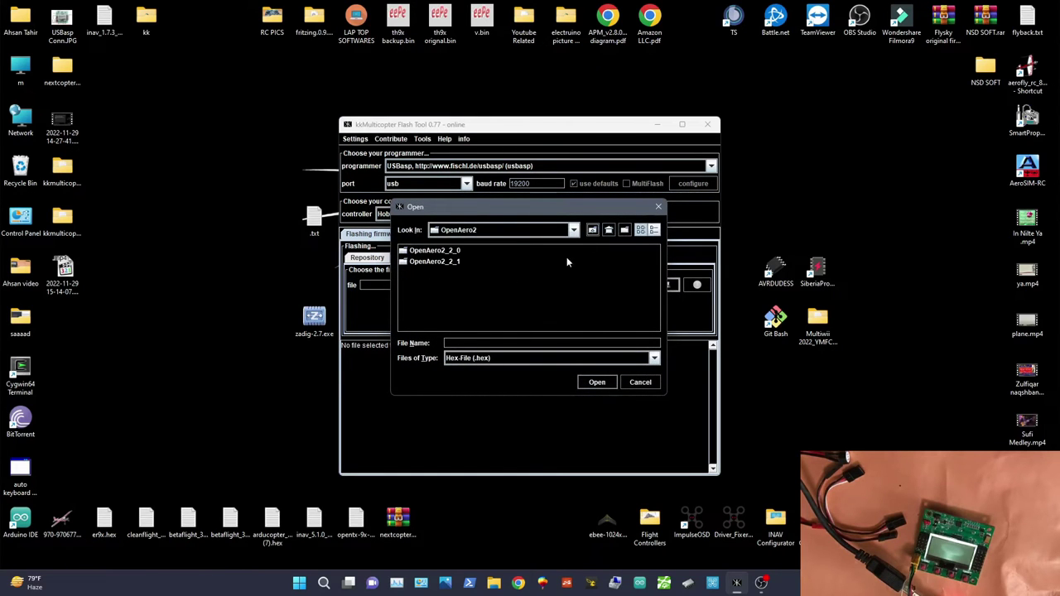
click(592, 229)
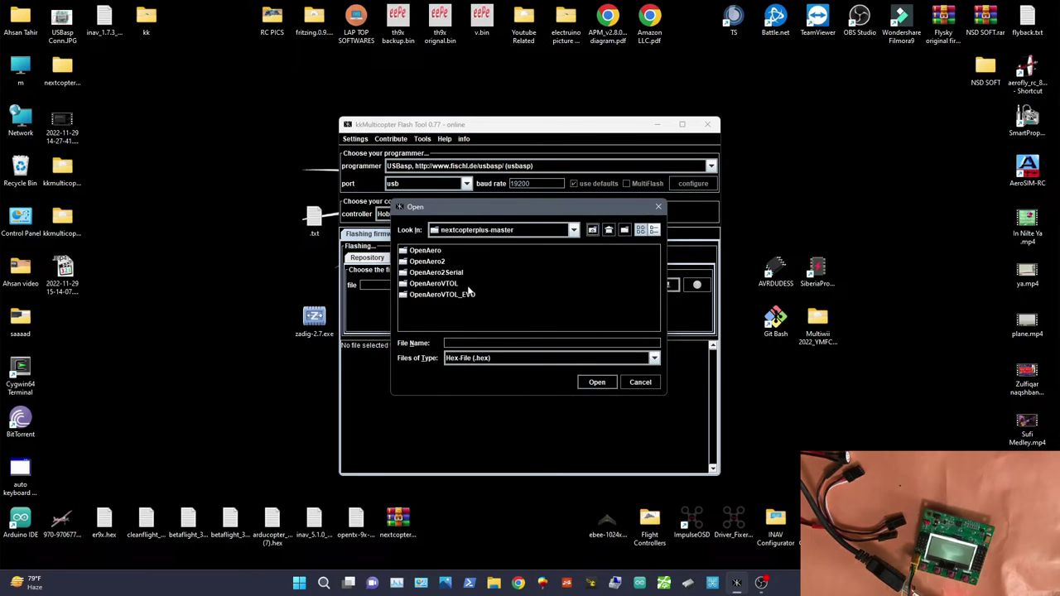
double_click(439, 261)
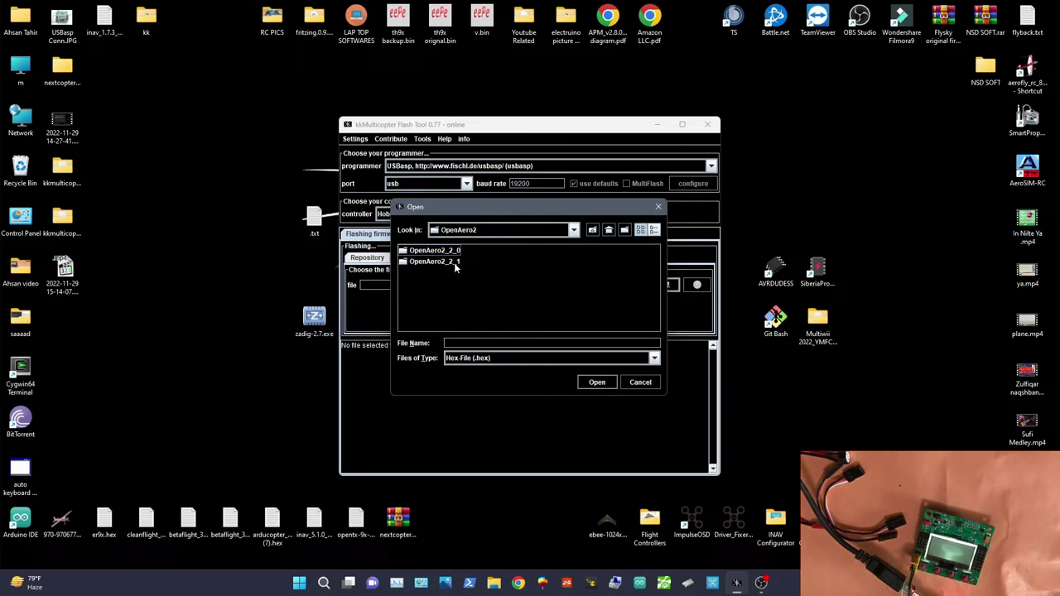
double_click(454, 259)
double_click(420, 263)
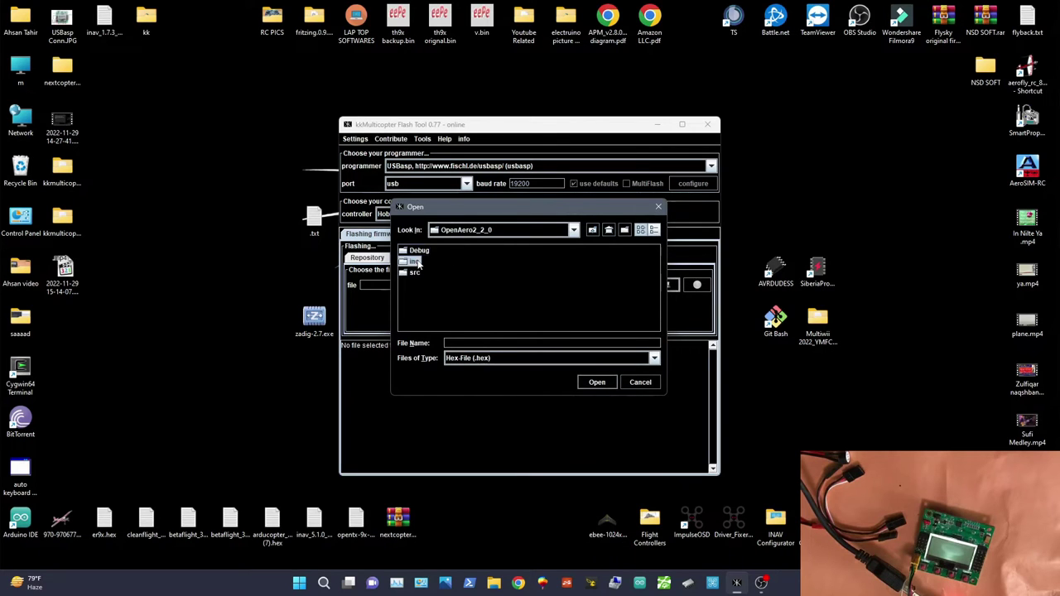
click(592, 229)
double_click(415, 272)
click(597, 231)
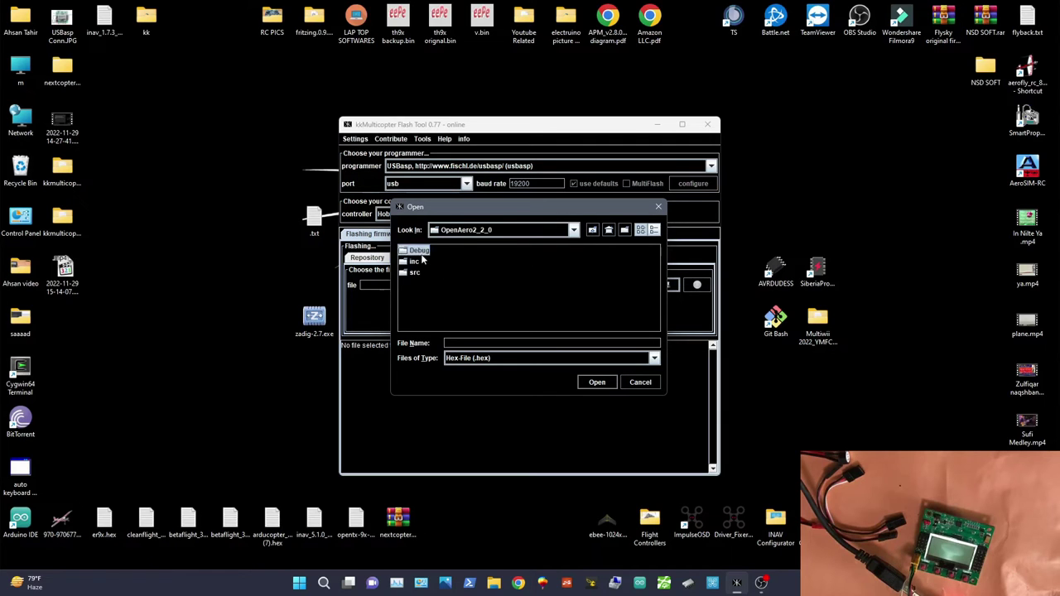
double_click(422, 253)
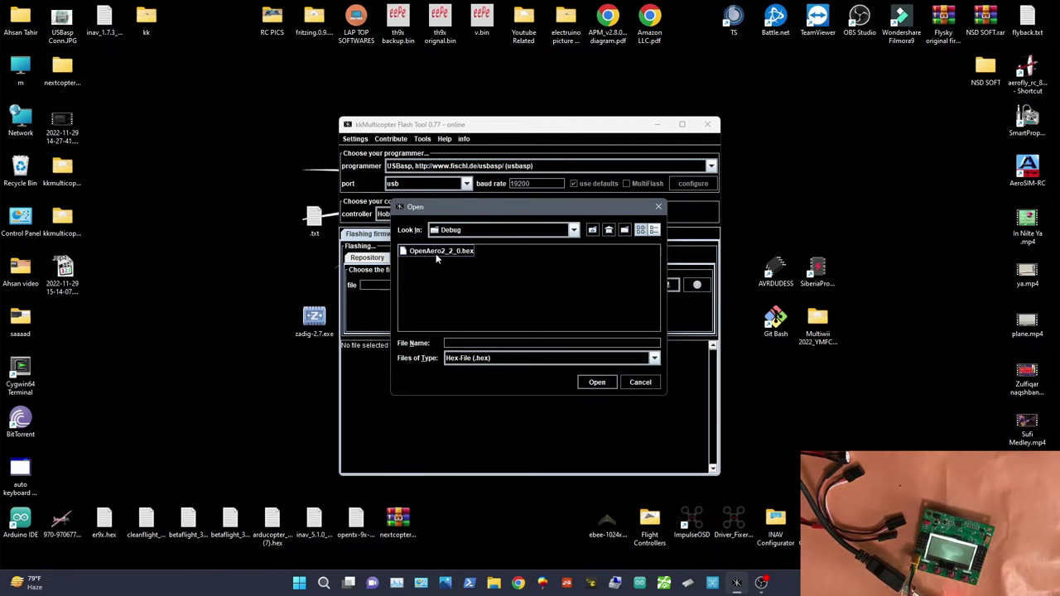
double_click(444, 253)
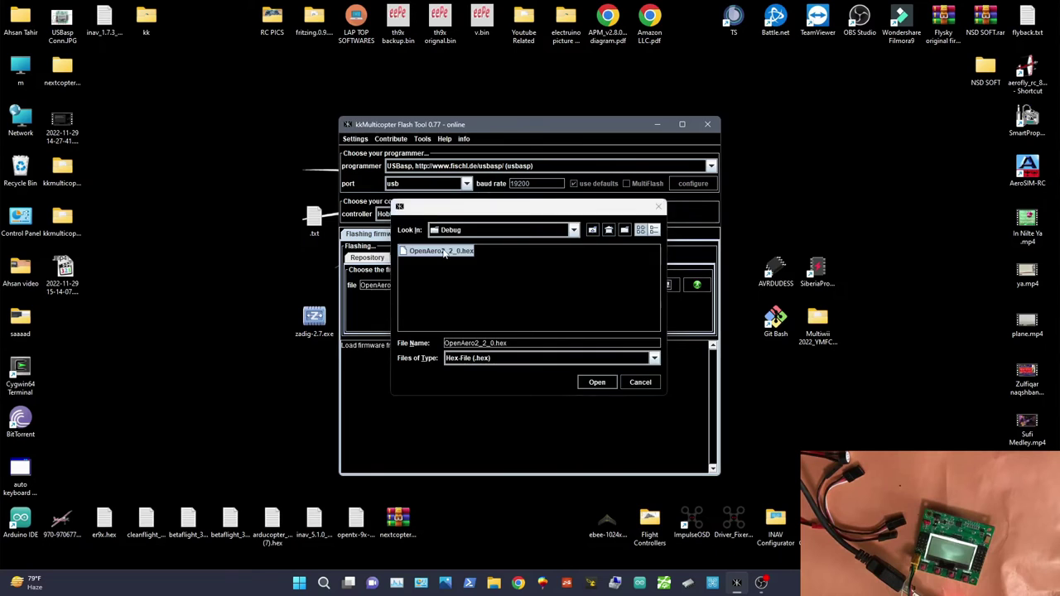
Flash the loaded OpenAero2_2_0.hex firmware to the board, dismiss the result message and close the flash tool.
click(696, 286)
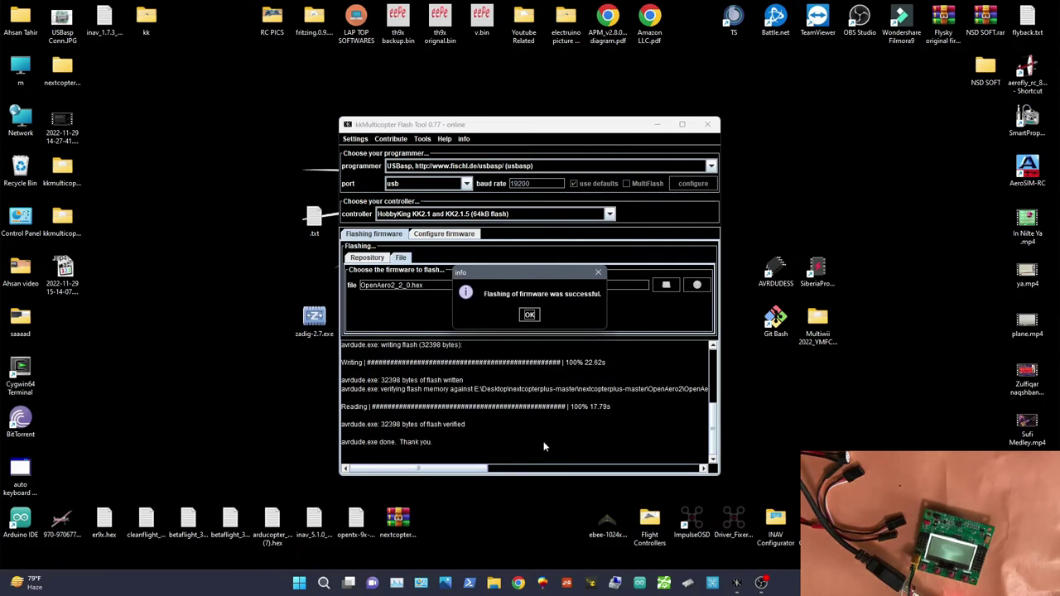
click(529, 315)
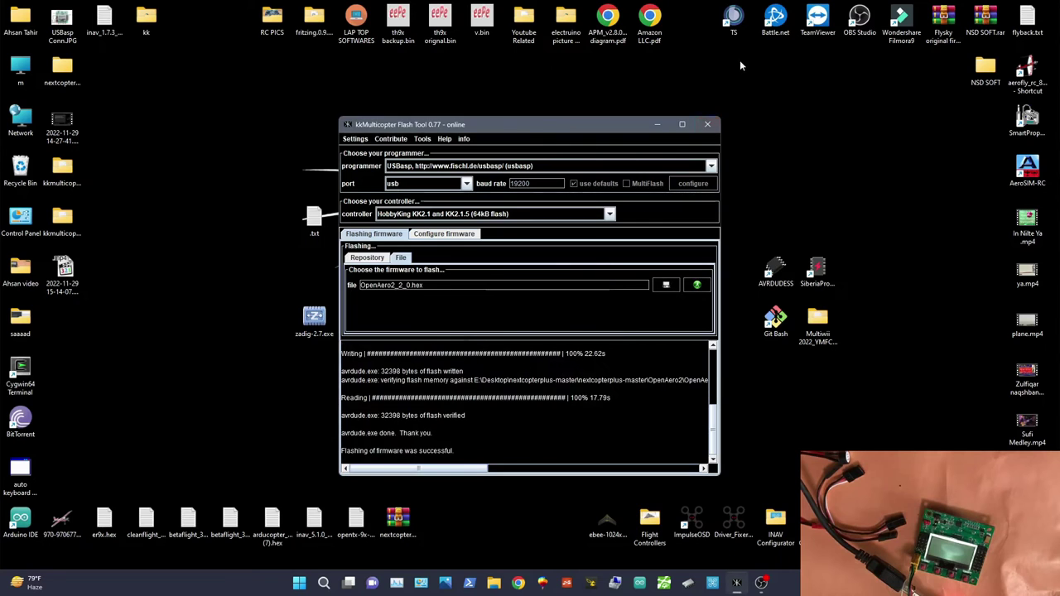
click(707, 124)
Write "Firmware Flashed Successfully.........." in the desktop's .txt note and close it without saving.
double_click(314, 220)
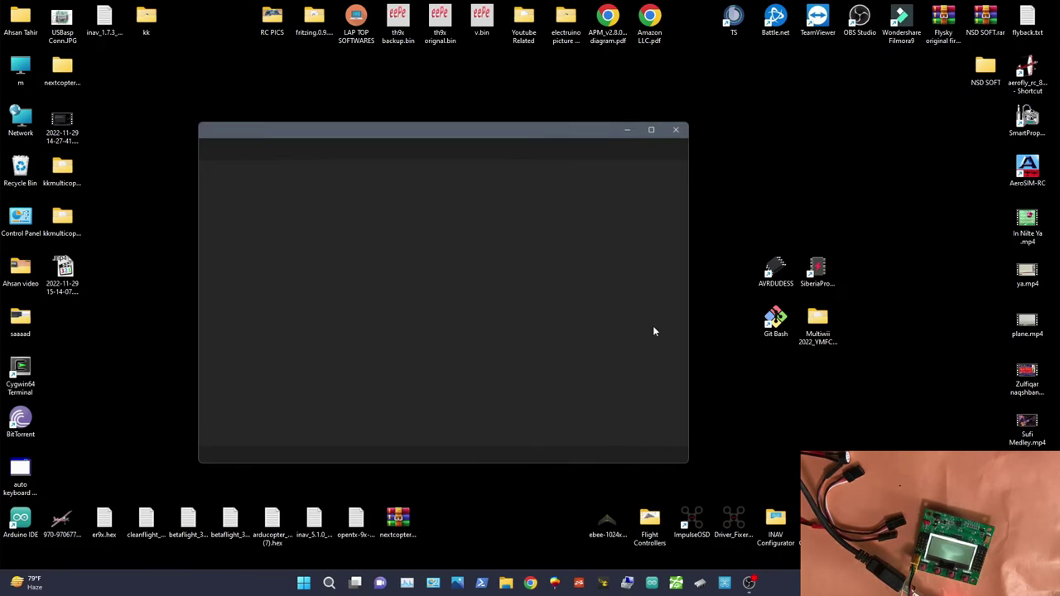
text(Fi)
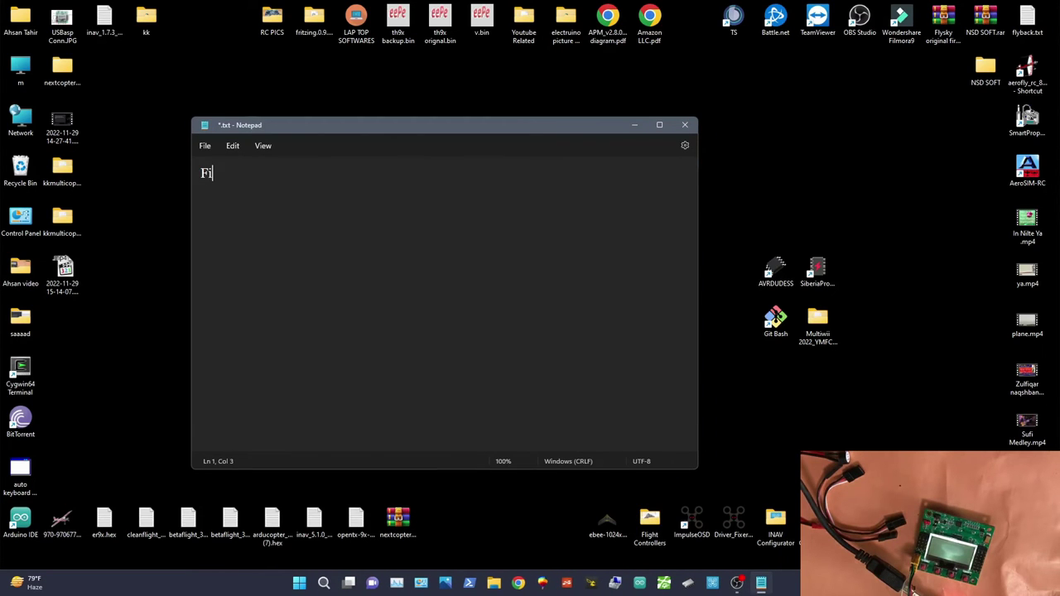
text(rmware Flashed )
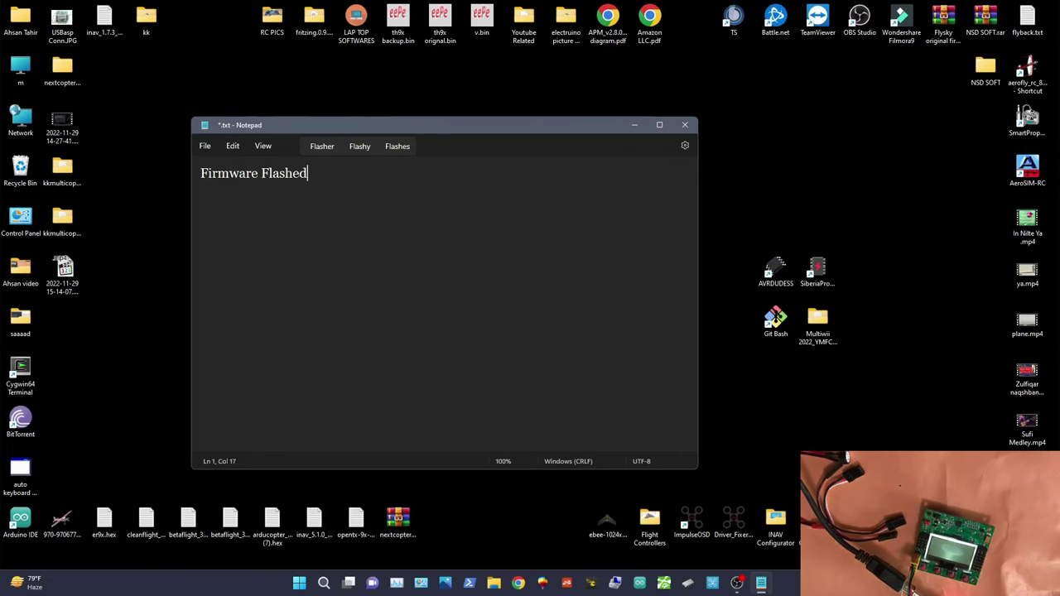
text(Succ)
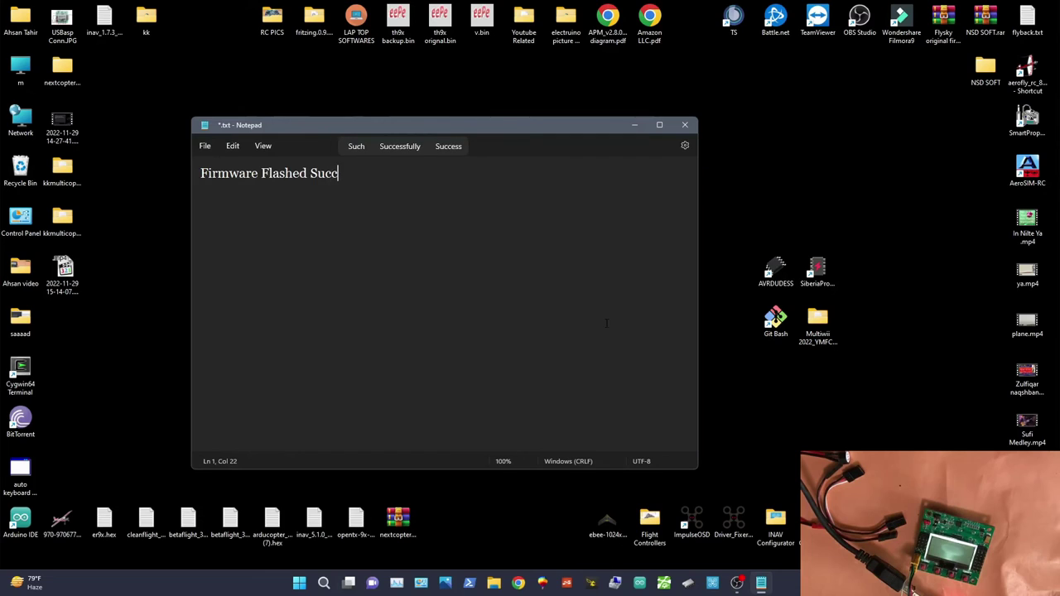
text(ess)
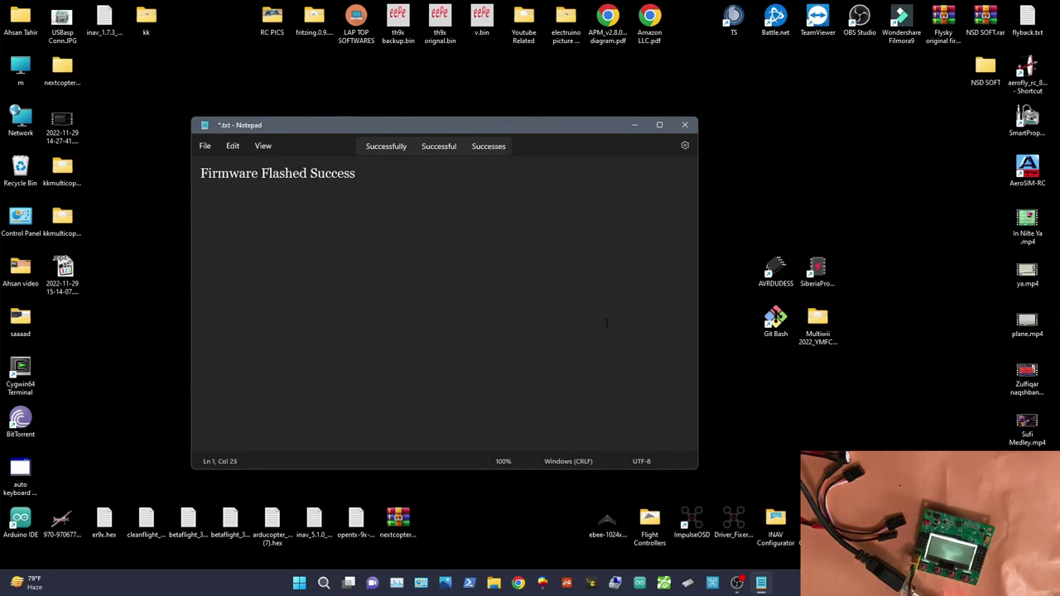
click(386, 145)
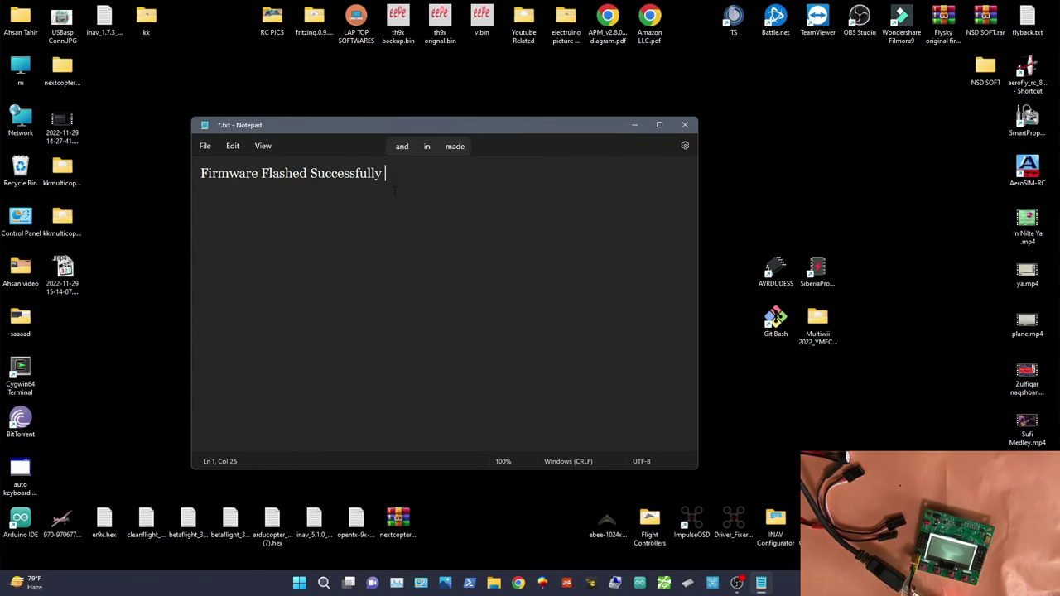
text(.........)
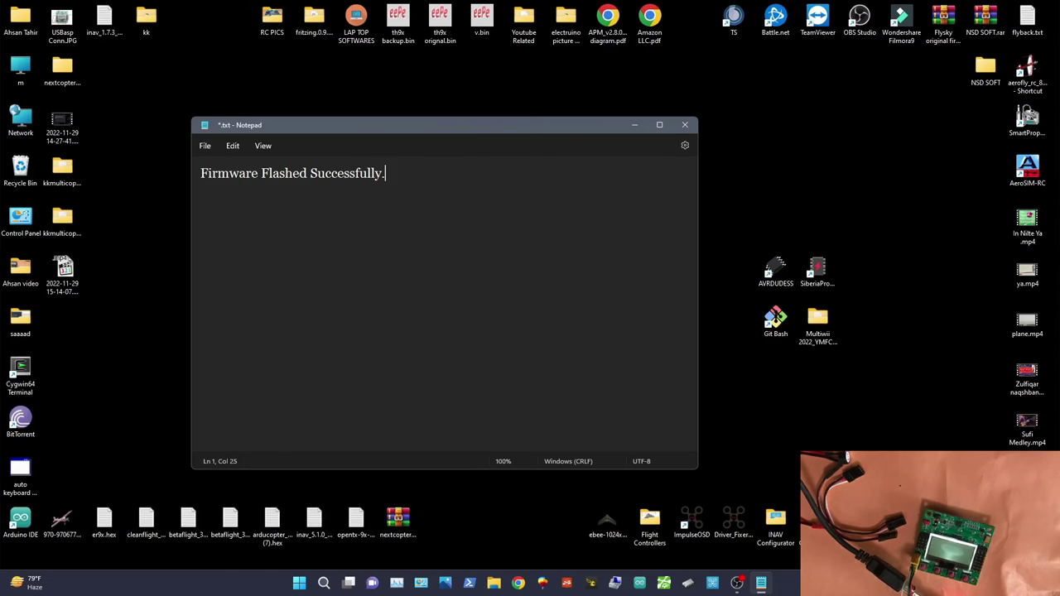
click(681, 124)
click(445, 326)
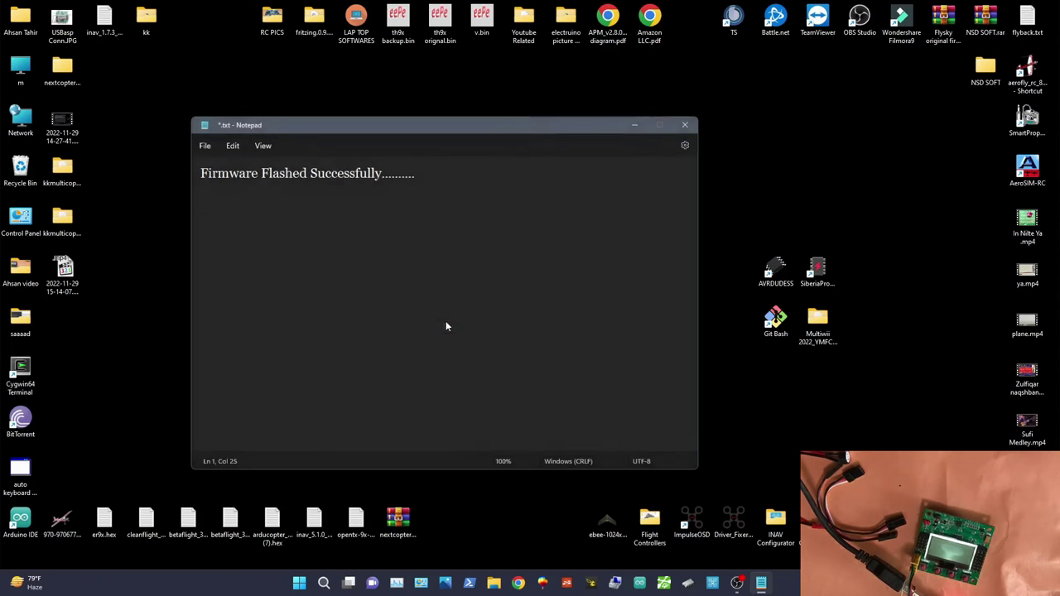